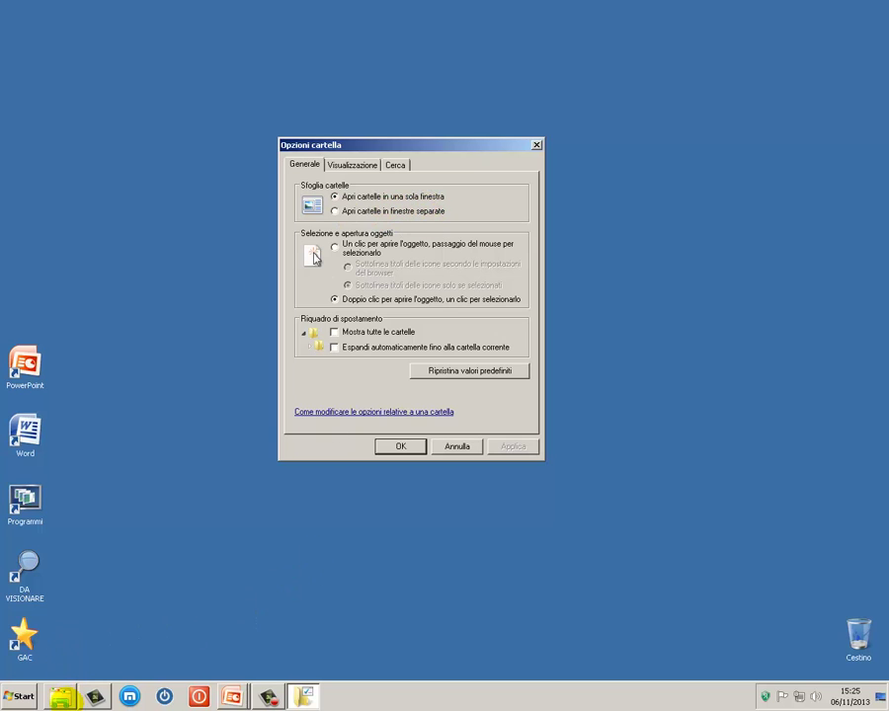
# Open Windows Explorer and browse the Video library to its Video campione folder
pyautogui.click(61, 698)
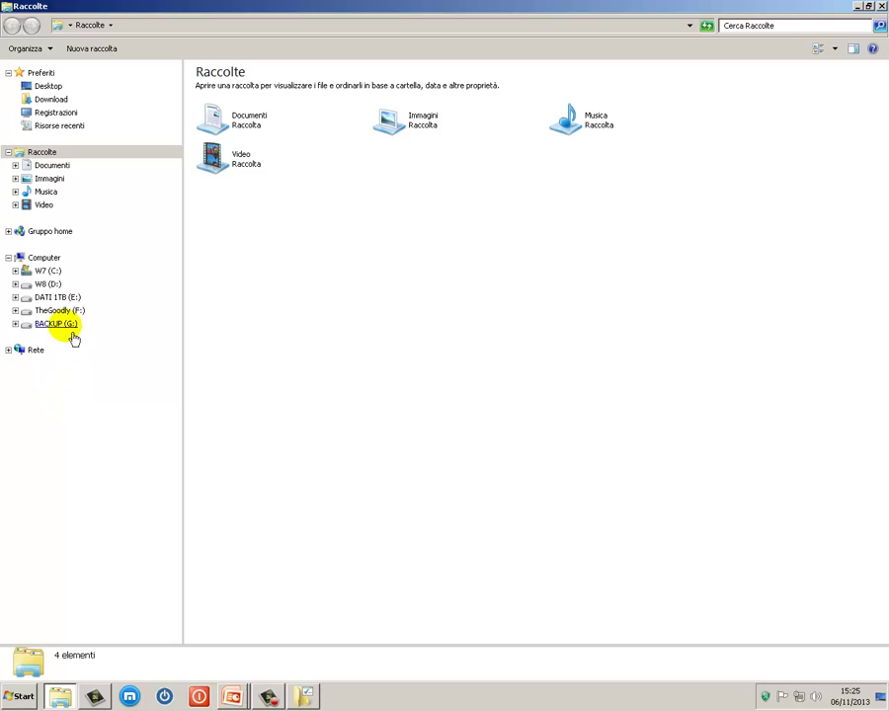
pyautogui.click(40, 207)
pyautogui.doubleClick(227, 168)
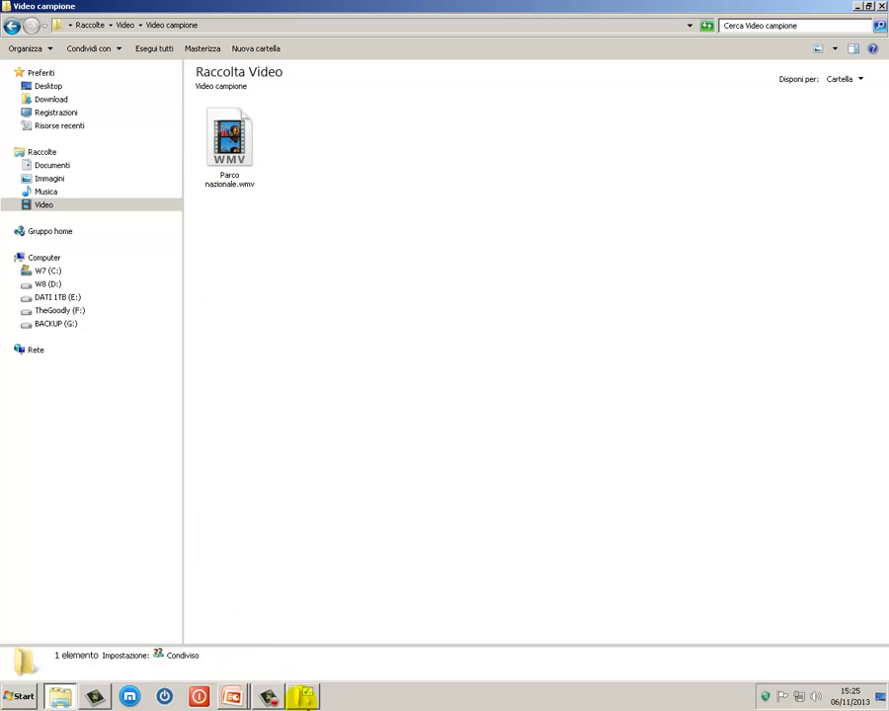
# Apply "Apri cartelle in finestre separate" in the folder options and open Musica campione from the Musica library
pyautogui.click(303, 696)
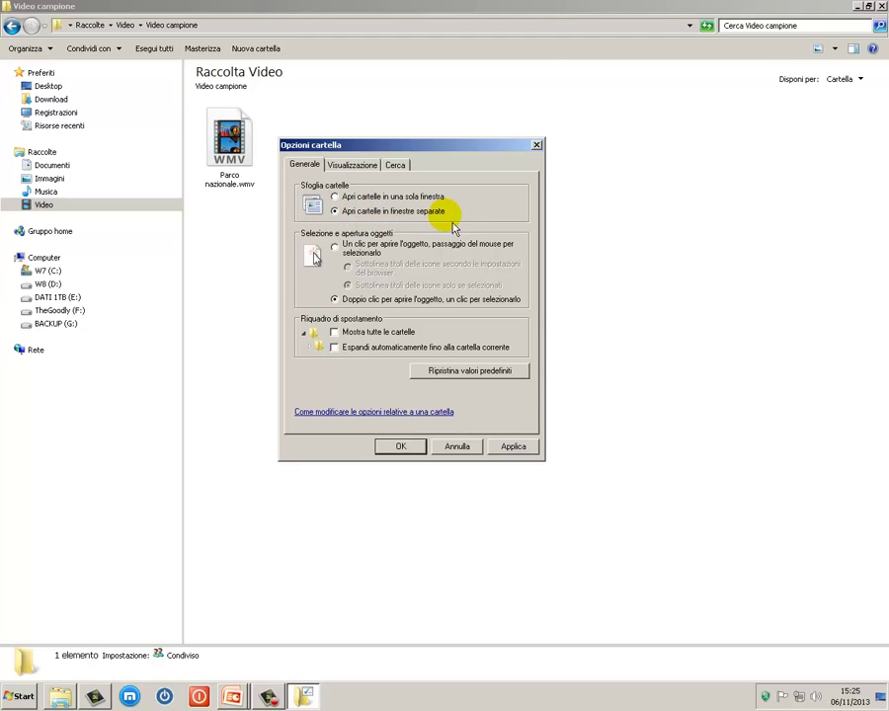
pyautogui.click(515, 448)
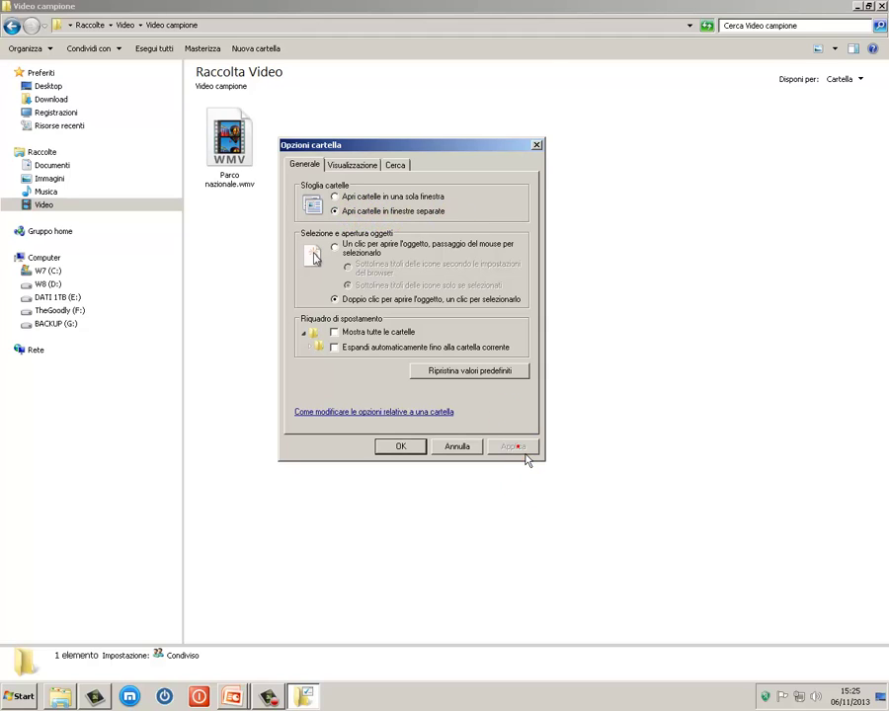
pyautogui.click(46, 192)
pyautogui.click(221, 126)
pyautogui.doubleClick(209, 125)
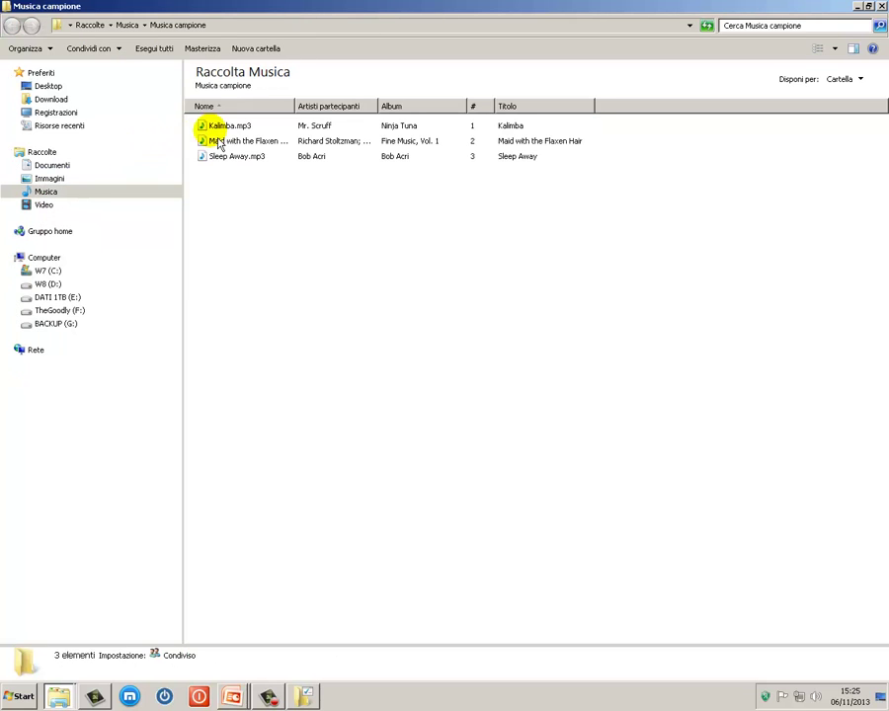
# Restore the maximized Musica and Musica campione windows and arrange them offset on the desktop so both can be seen
pyautogui.click(64, 695)
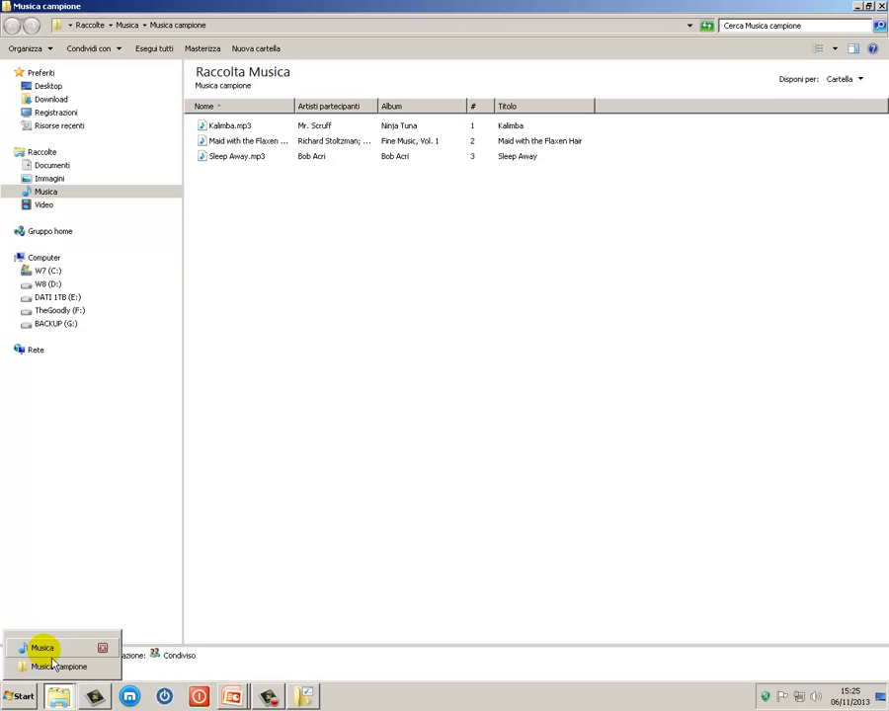
pyautogui.click(42, 648)
pyautogui.click(868, 6)
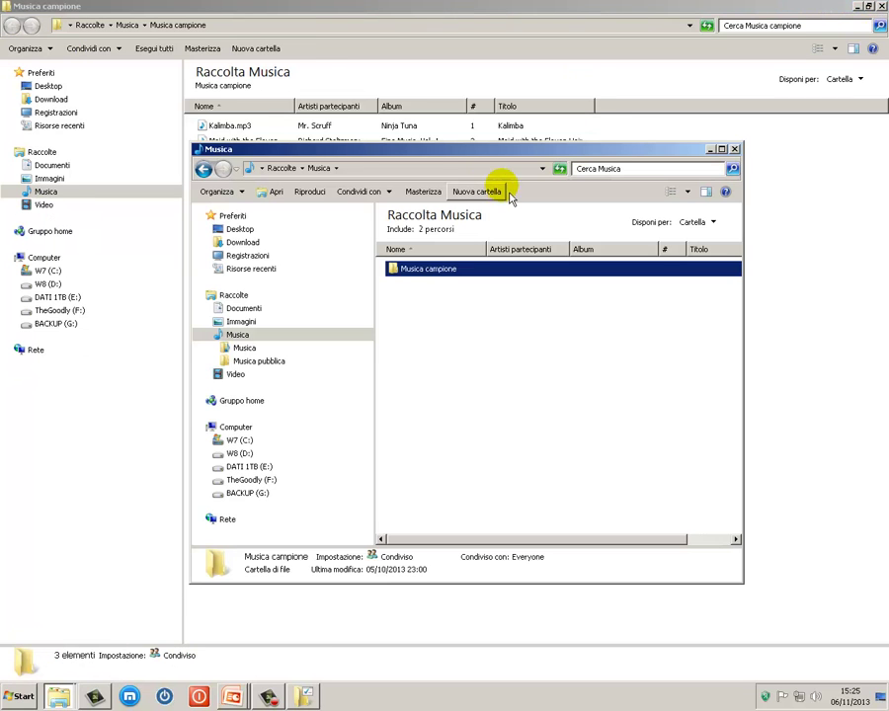
pyautogui.moveTo(57, 697)
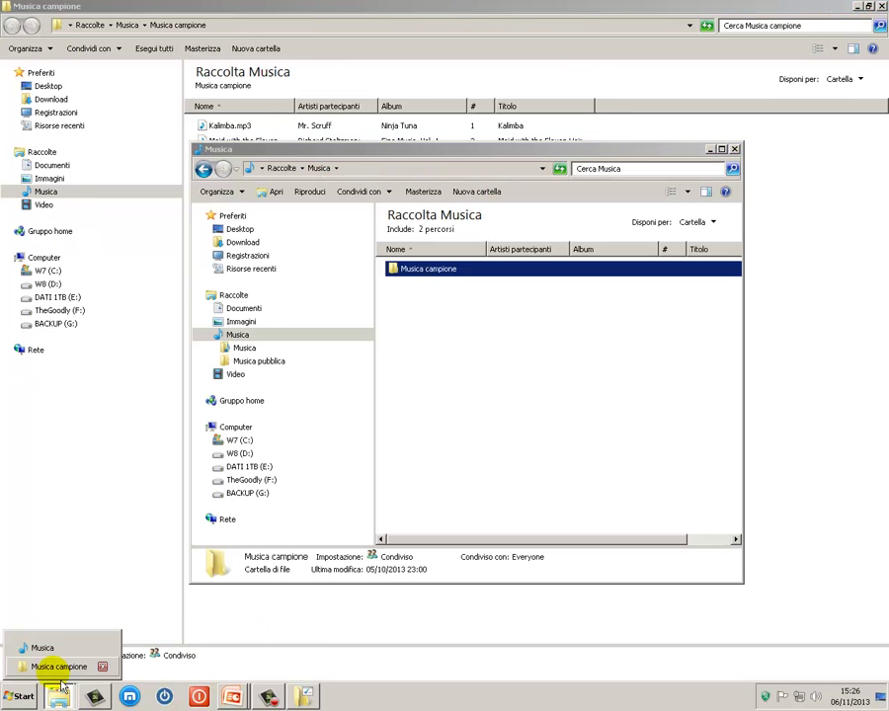
pyautogui.click(51, 662)
pyautogui.click(868, 6)
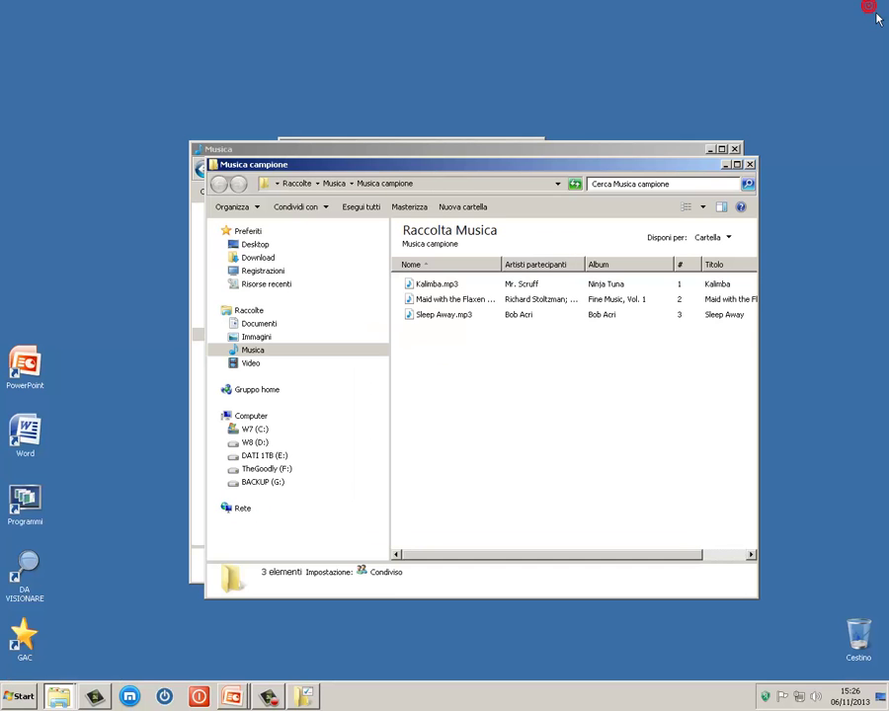
pyautogui.moveTo(708, 158); pyautogui.dragTo(574, 55)
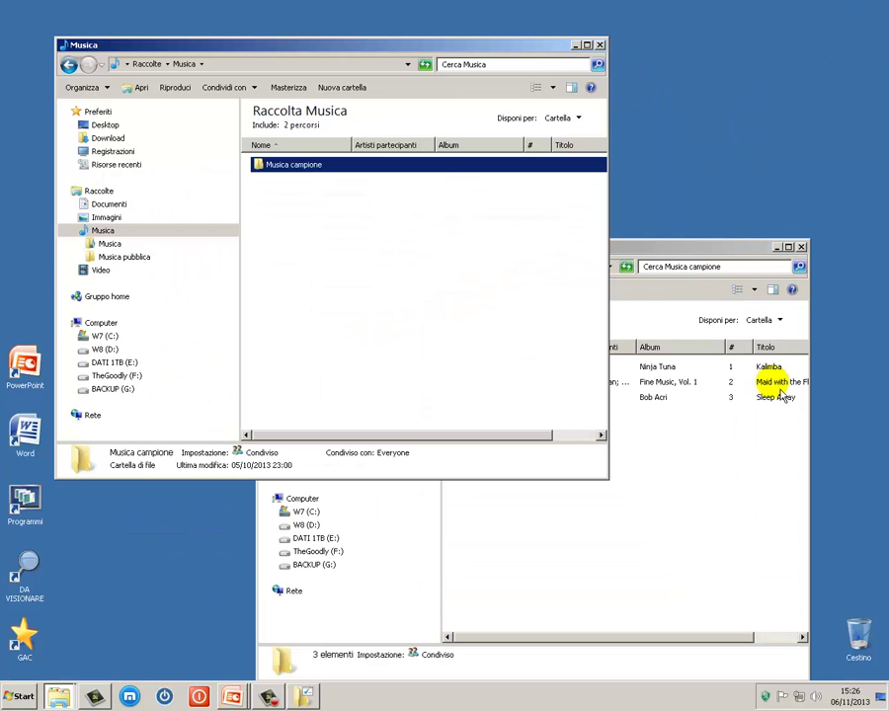
pyautogui.click(703, 247)
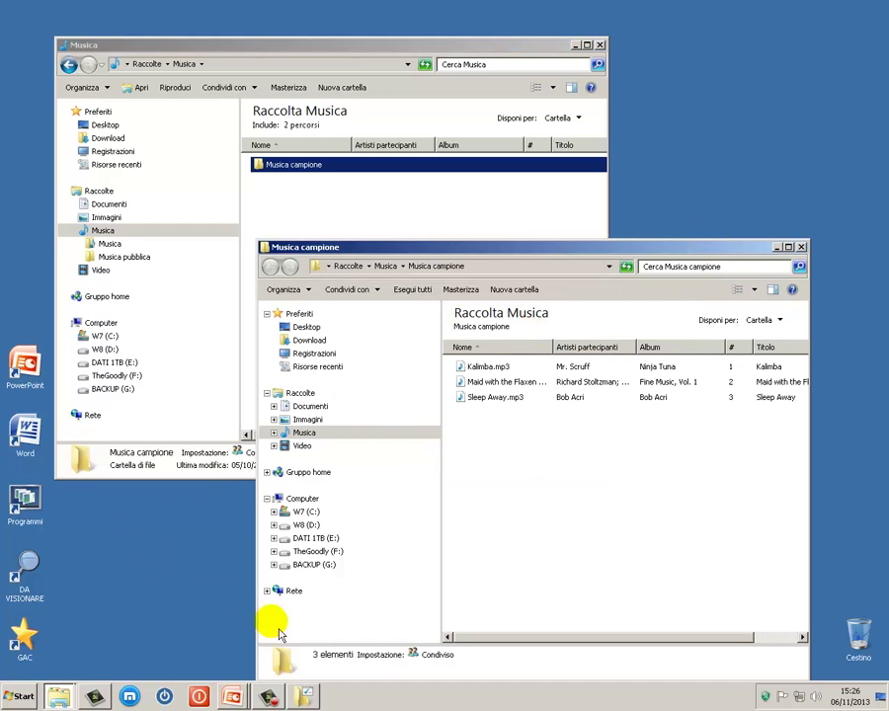
# Apply "Apri cartelle in una sola finestra" in the folder options and close both music folder windows
pyautogui.click(303, 696)
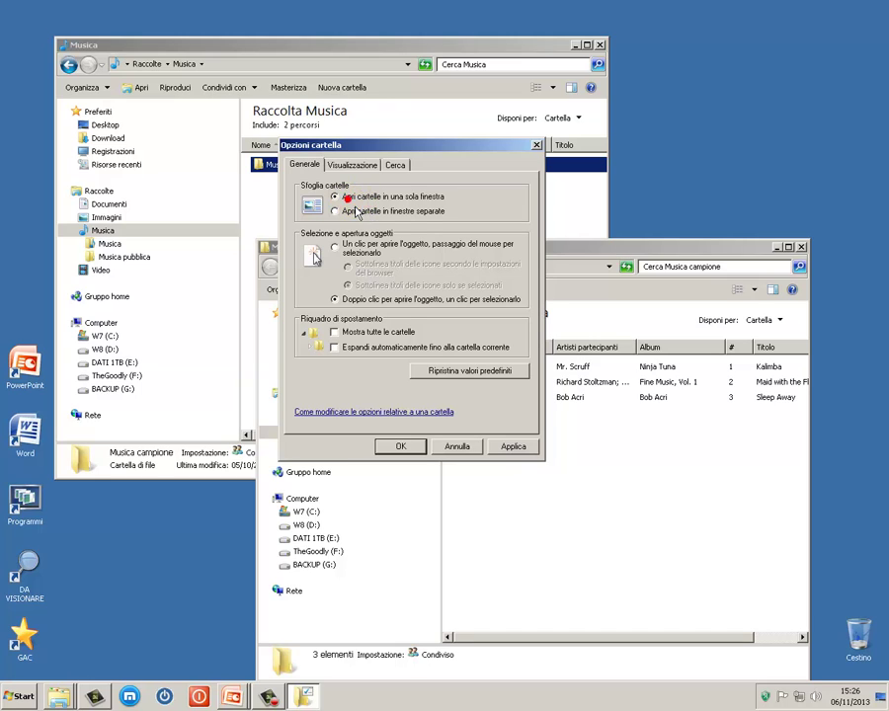
pyautogui.click(513, 445)
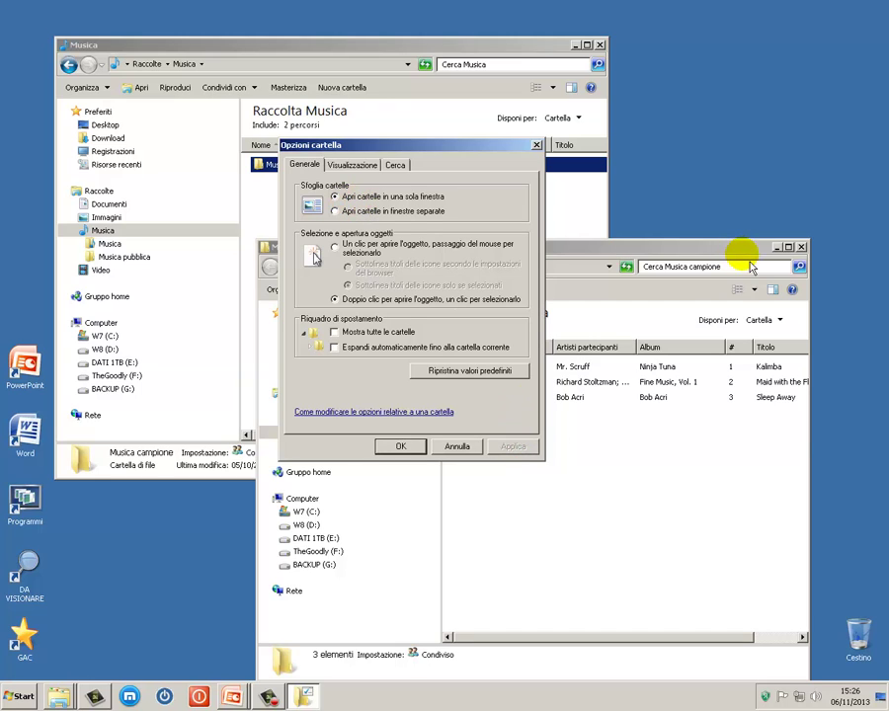
pyautogui.click(800, 247)
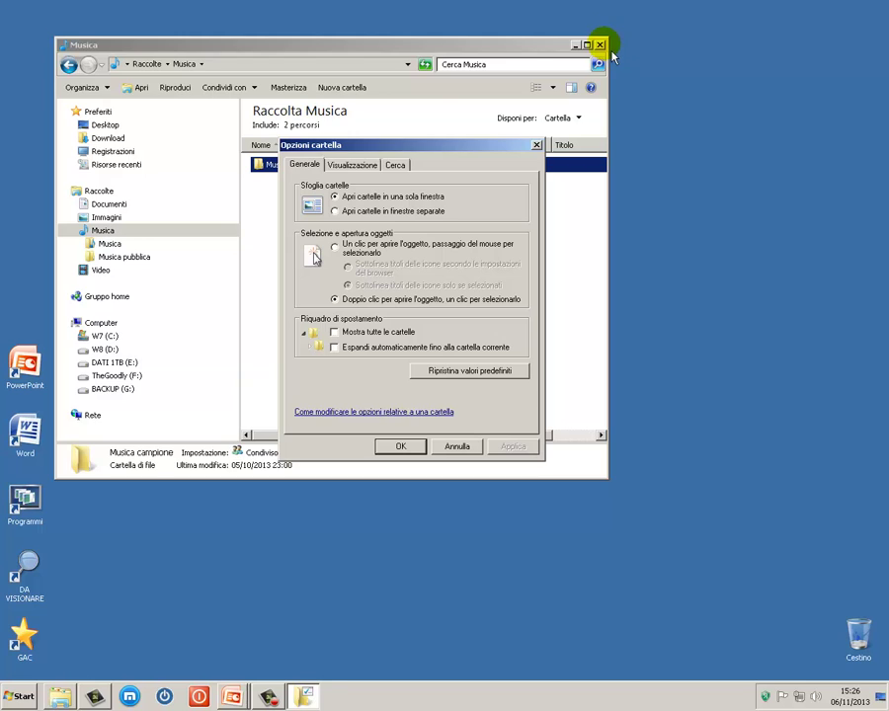
pyautogui.click(600, 45)
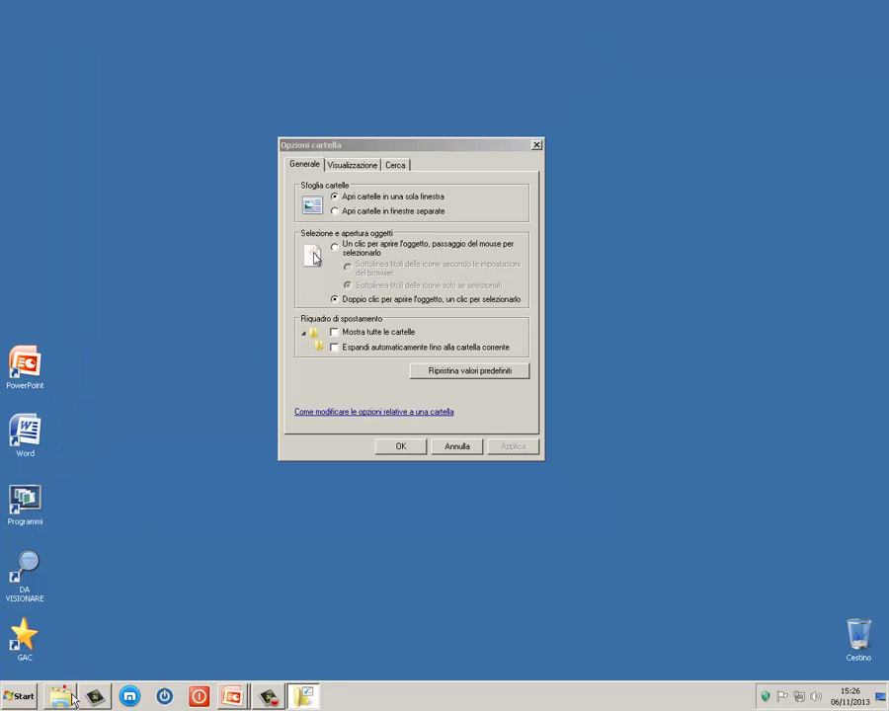
# Open a new Explorer window and browse the Video library and the Musica campione folder within it
pyautogui.click(62, 693)
pyautogui.click(587, 44)
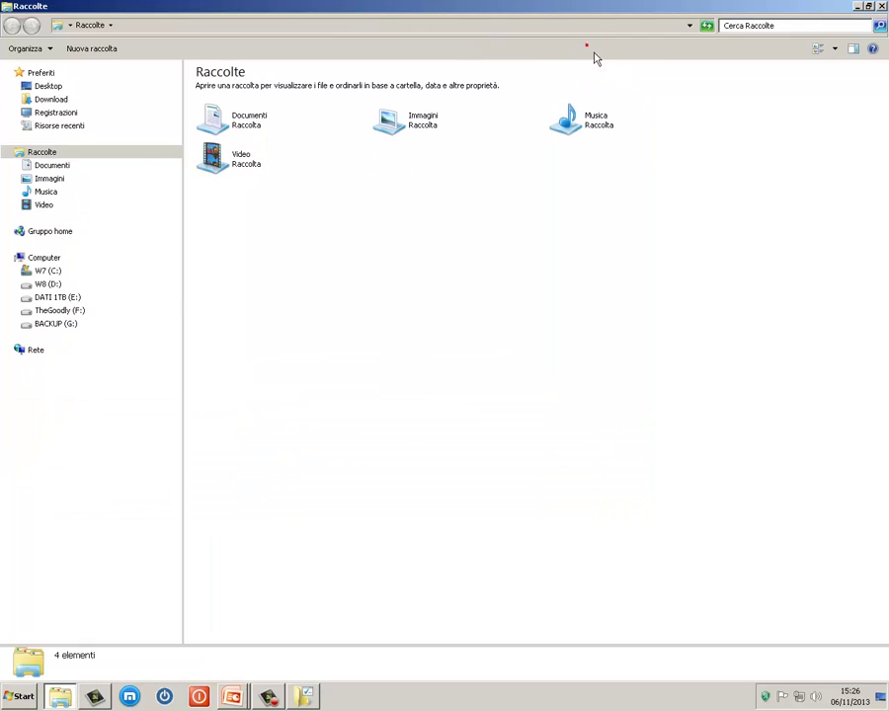
pyautogui.click(38, 207)
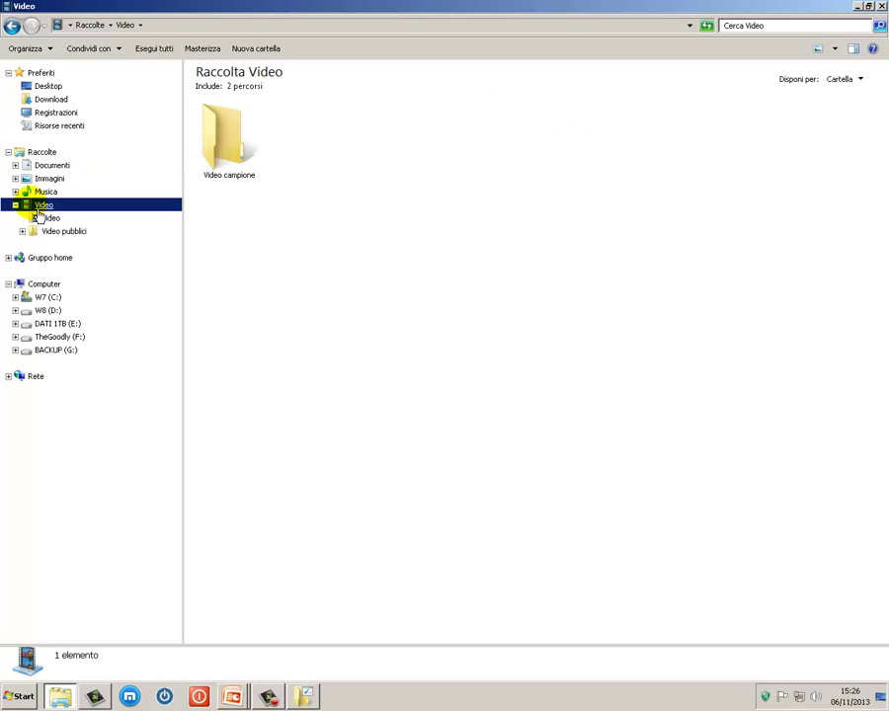
pyautogui.click(44, 192)
pyautogui.doubleClick(225, 124)
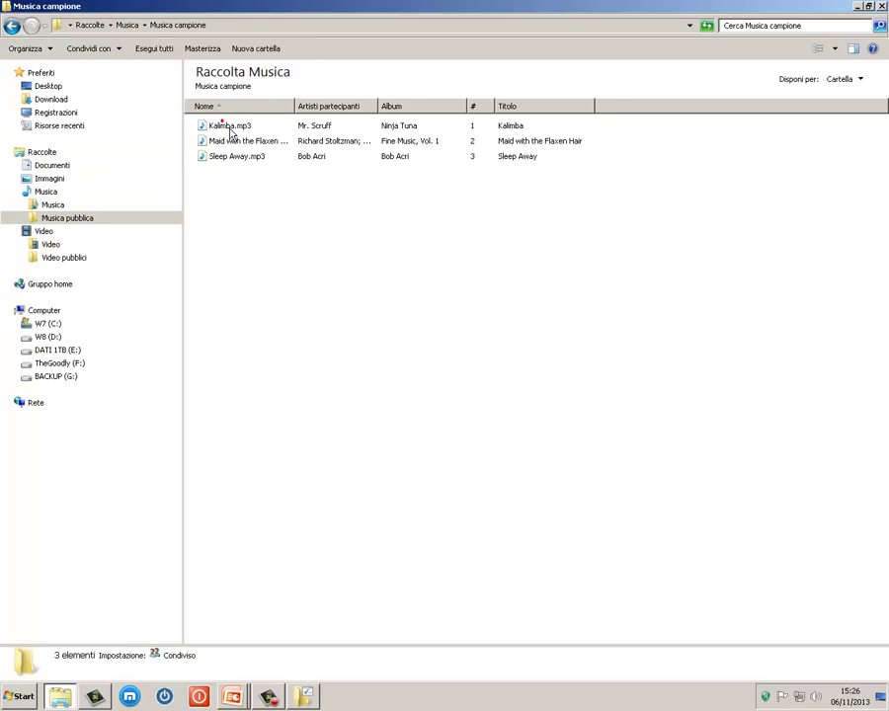
pyautogui.click(231, 128)
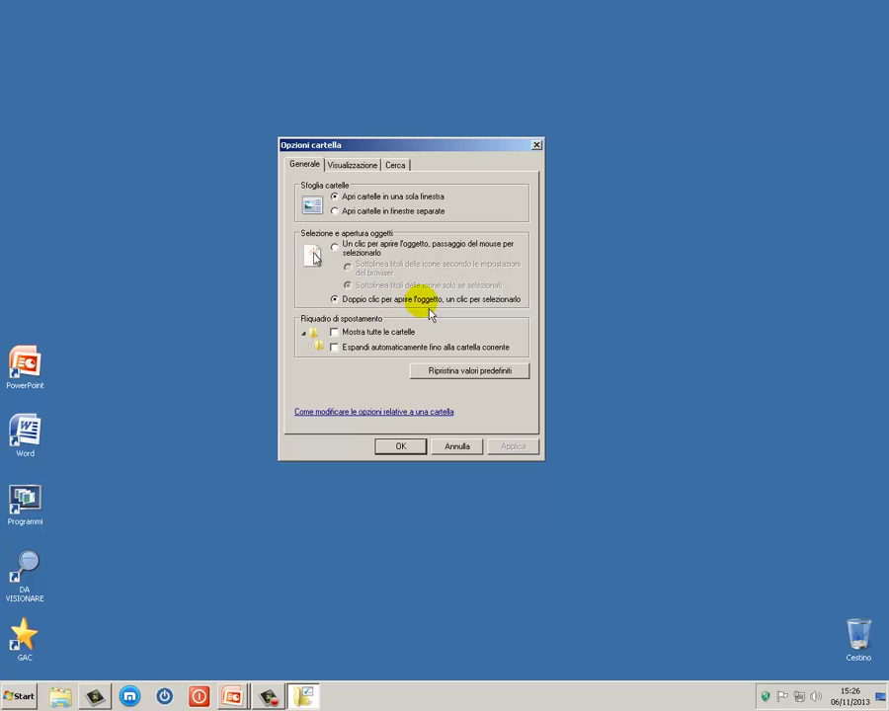
# Open Musica campione from the Musica library in a new Explorer window and select Kalimba.mp3
pyautogui.click(60, 696)
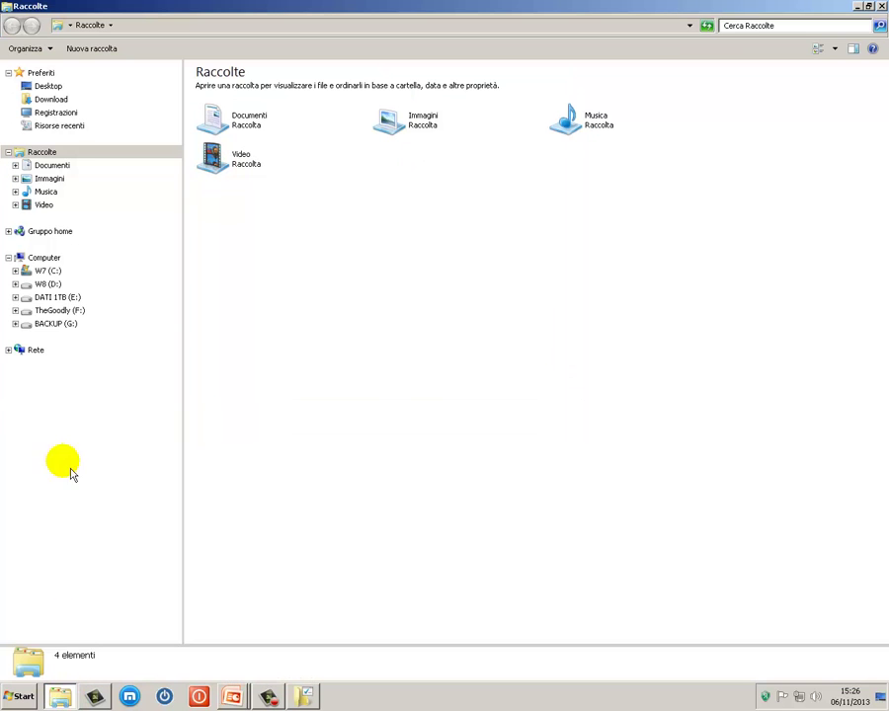
pyautogui.click(50, 192)
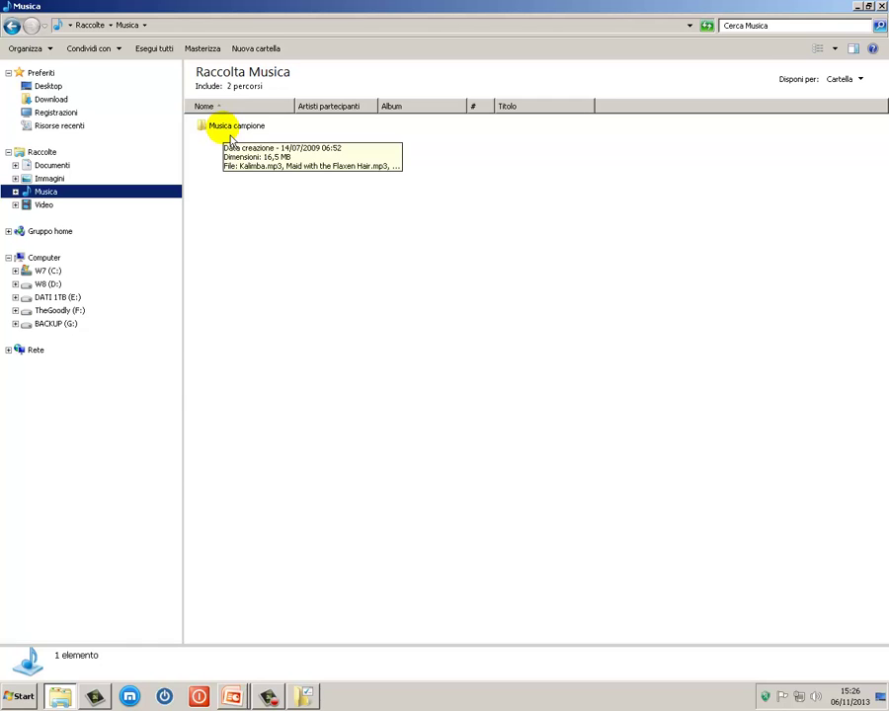
pyautogui.doubleClick(231, 134)
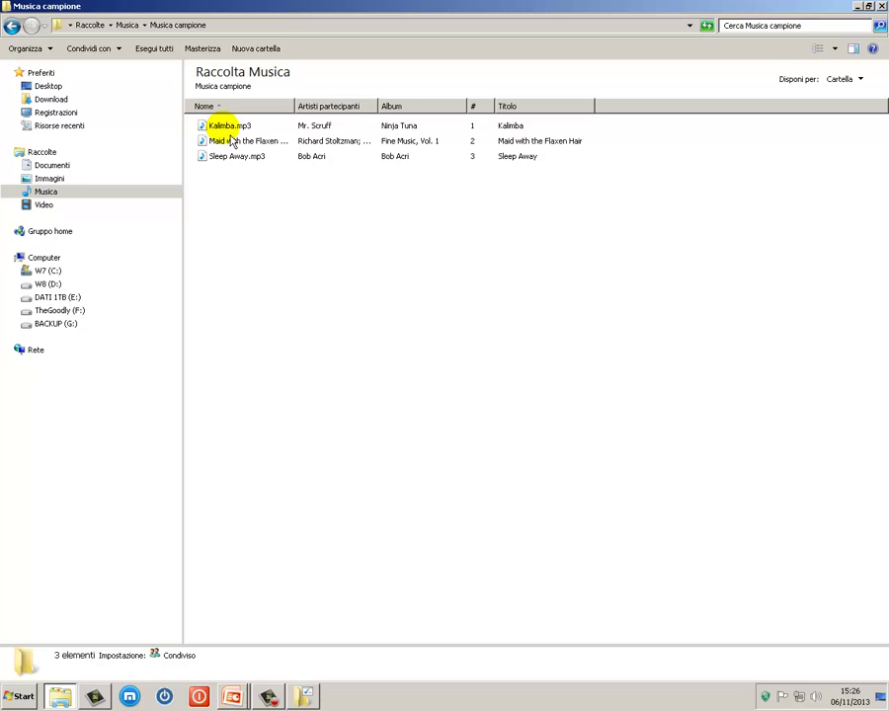
pyautogui.click(230, 131)
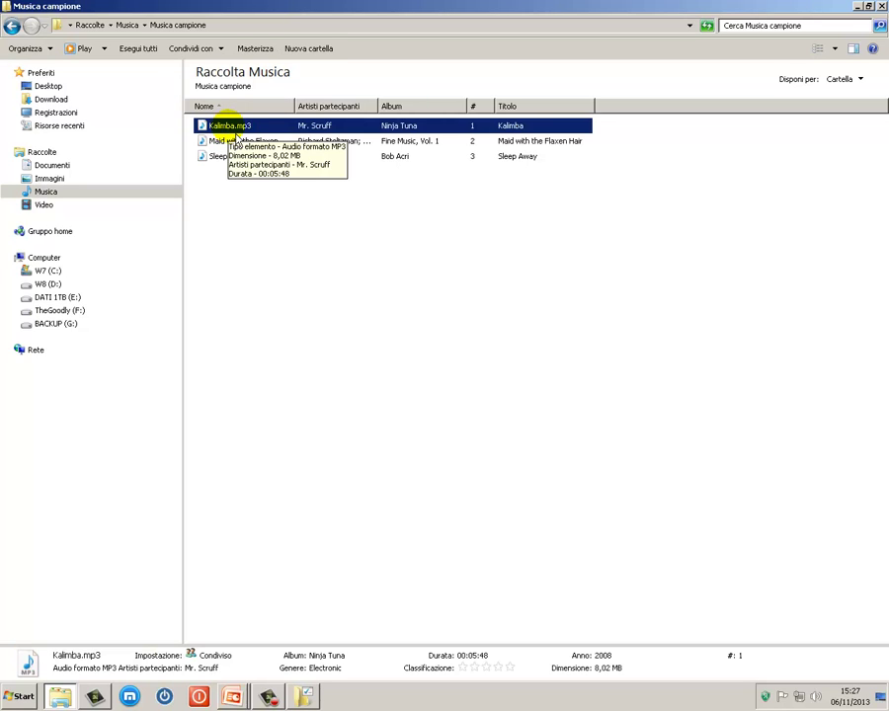
# Apply "Un clic per aprire l'oggetto, passaggio del mouse per selezionarlo" in the folder options and return to the music folder
pyautogui.click(305, 695)
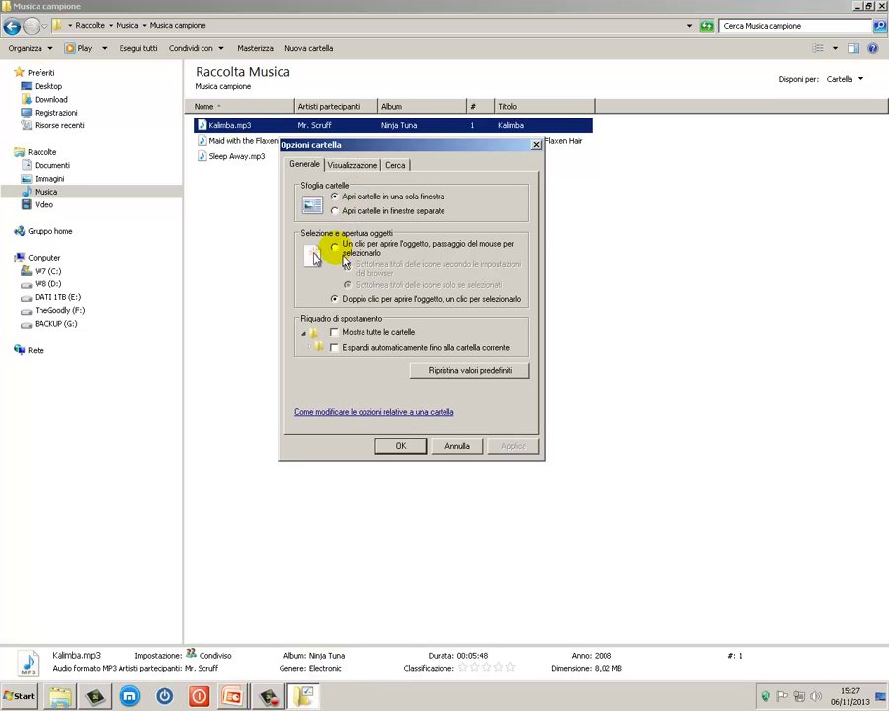
pyautogui.click(344, 253)
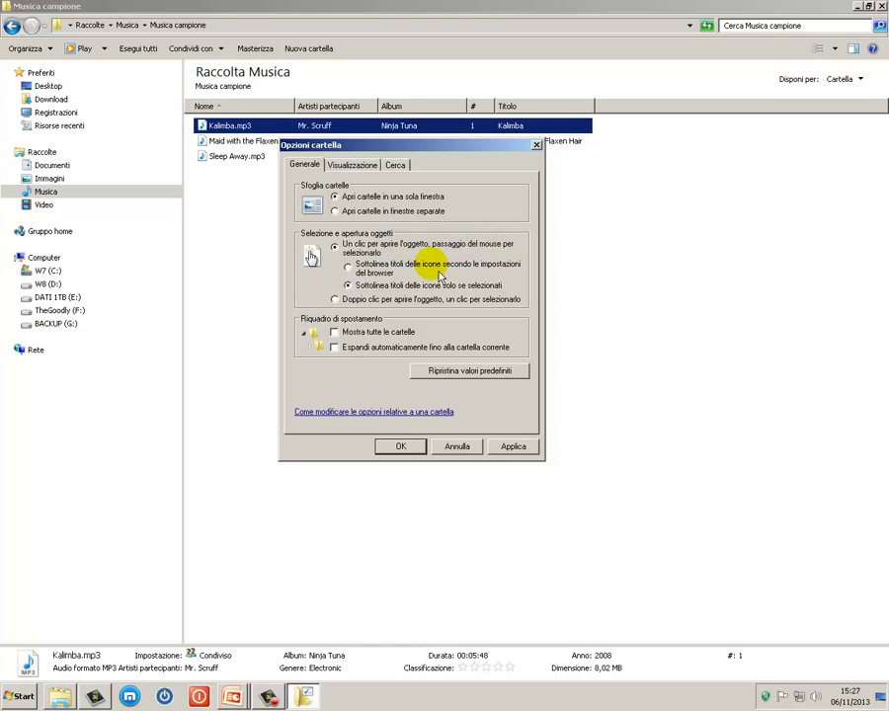
pyautogui.click(513, 445)
pyautogui.press('Return')
pyautogui.click(237, 302)
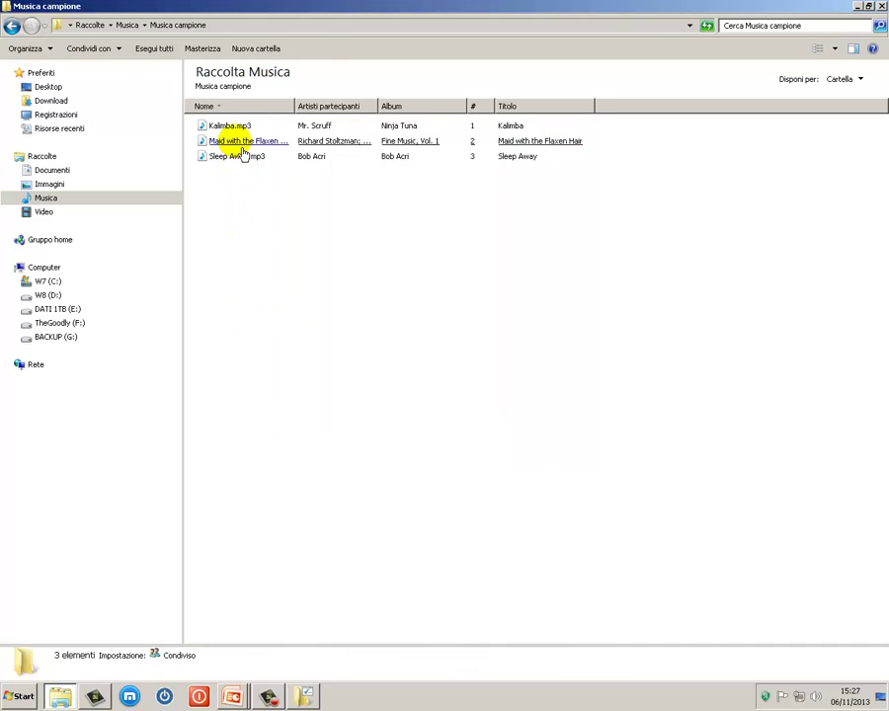
# Test the new selection behaviour on the sample songs by playing Kalimba.mp3, and close the media player
pyautogui.moveTo(242, 150)
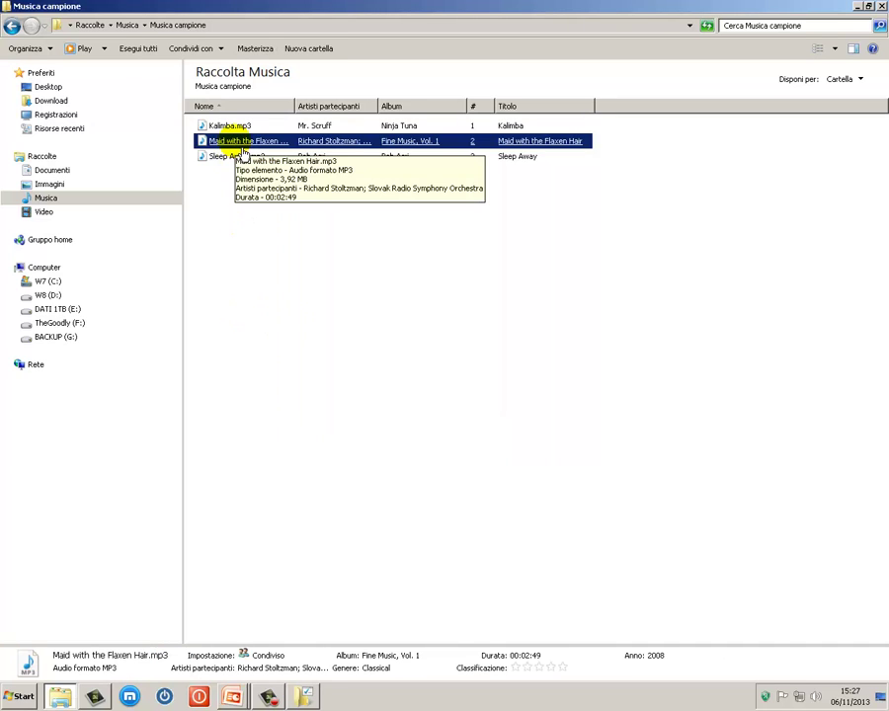
pyautogui.moveTo(231, 125)
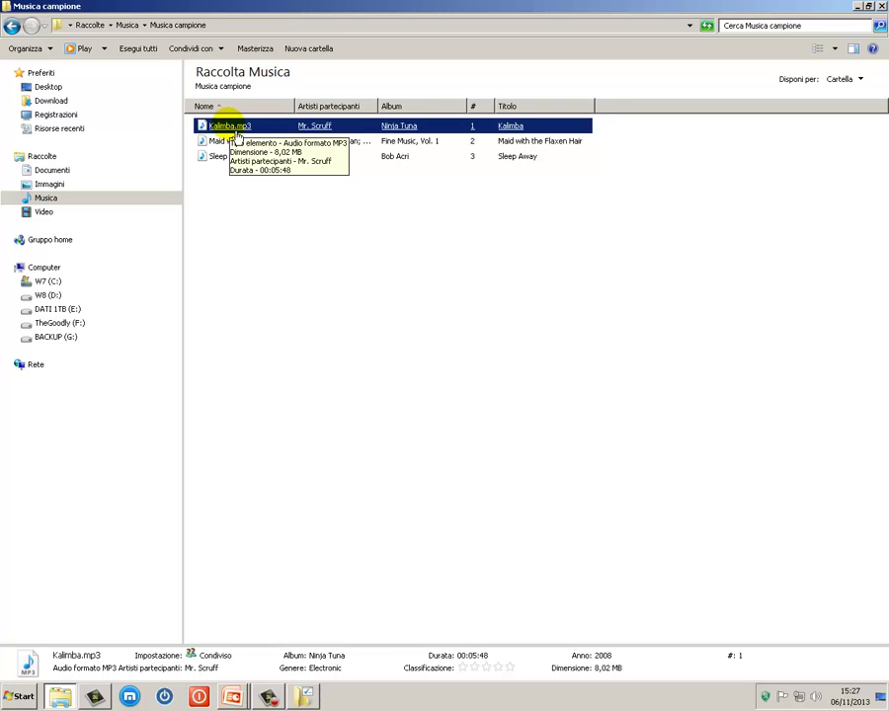
pyautogui.doubleClick(235, 129)
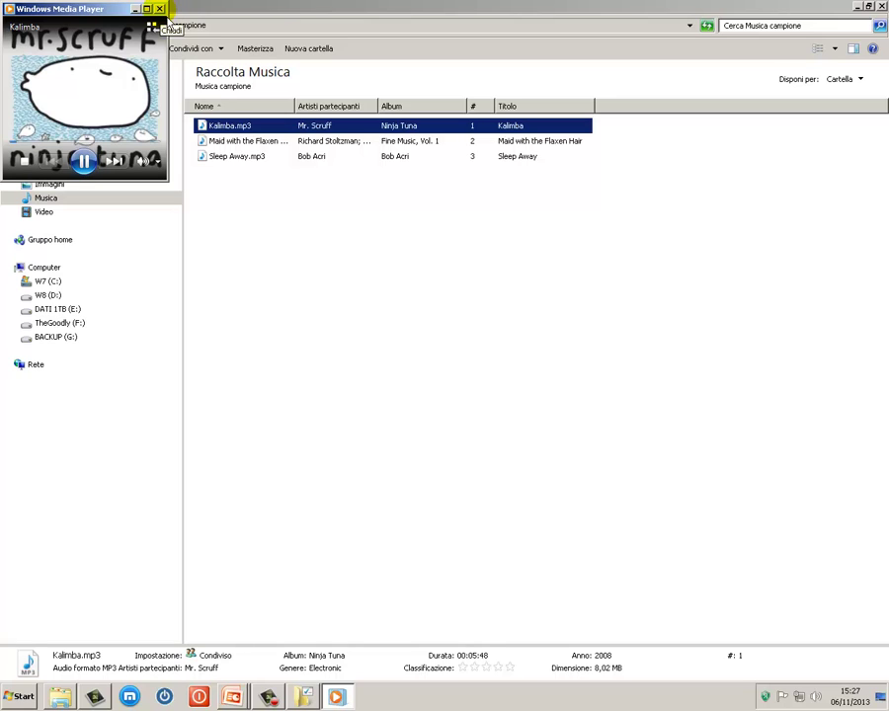
pyautogui.click(160, 9)
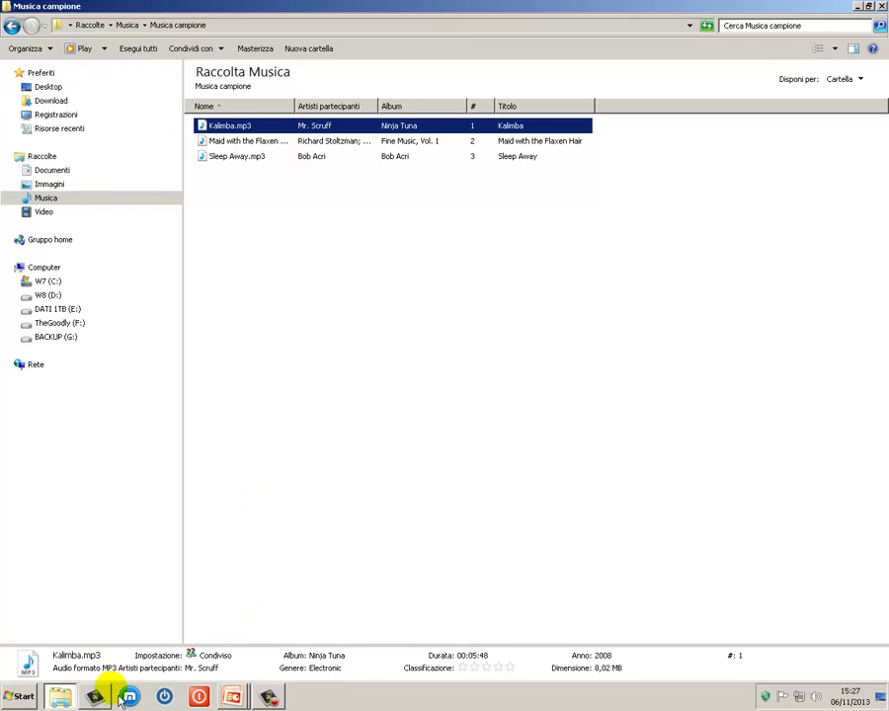
# Reopen the folder options from the Control Panel, placing the dialog over the music folder and closing the Control Panel window
pyautogui.click(20, 697)
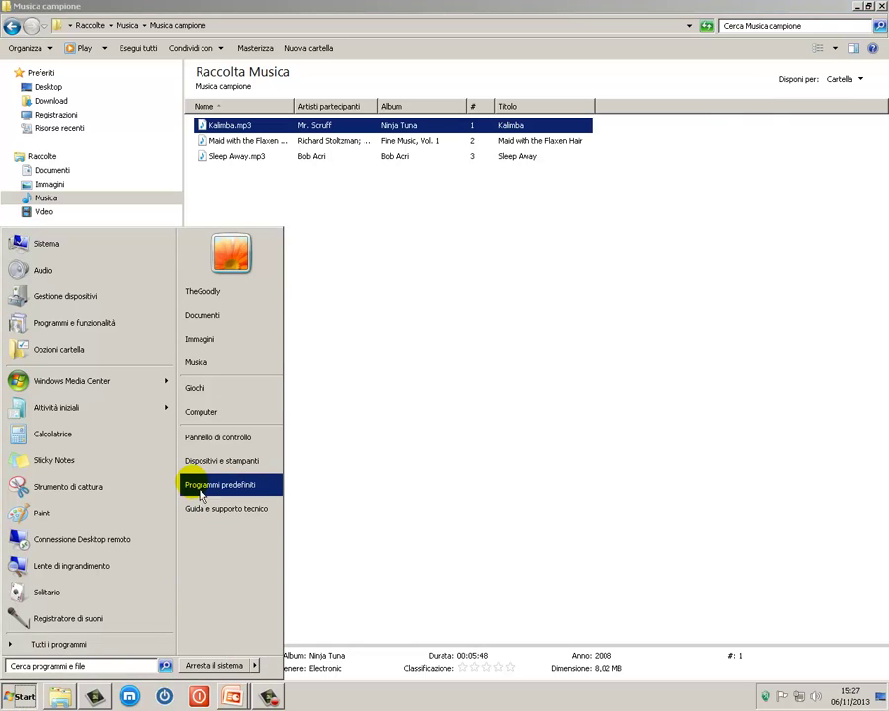
pyautogui.click(217, 437)
pyautogui.click(583, 254)
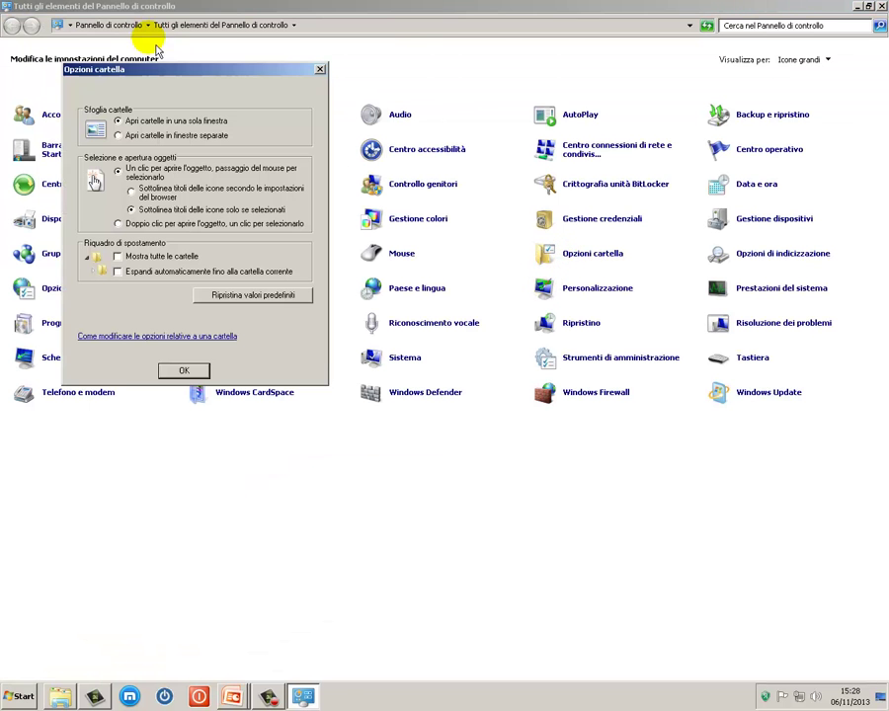
pyautogui.moveTo(118, 65); pyautogui.dragTo(379, 153)
pyautogui.click(881, 6)
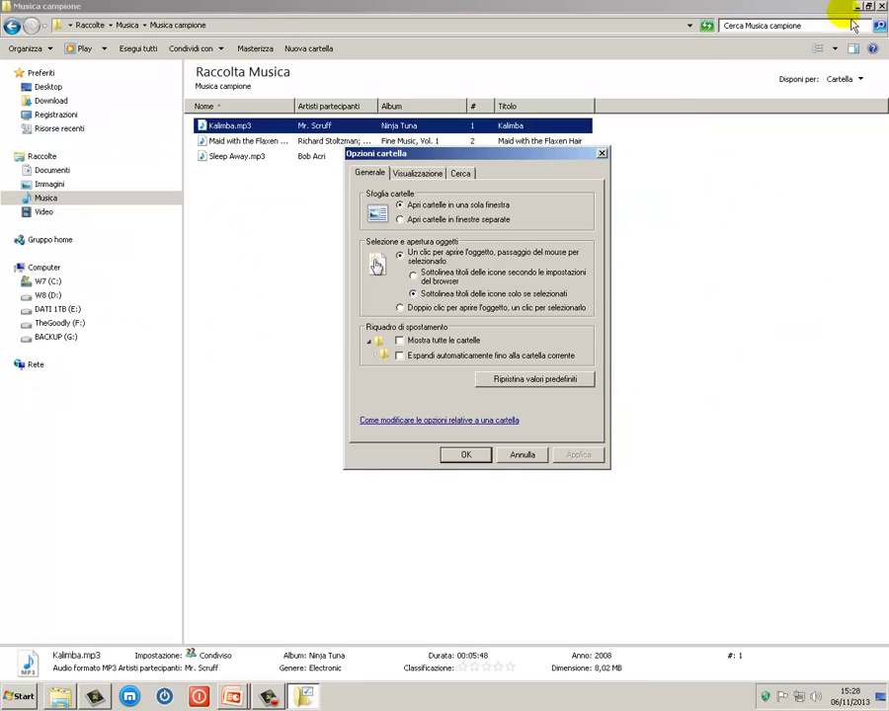
# Set the folder options to "Sottolinea titoli delle icone secondo le impostazioni del browser" and apply the change
pyautogui.click(691, 99)
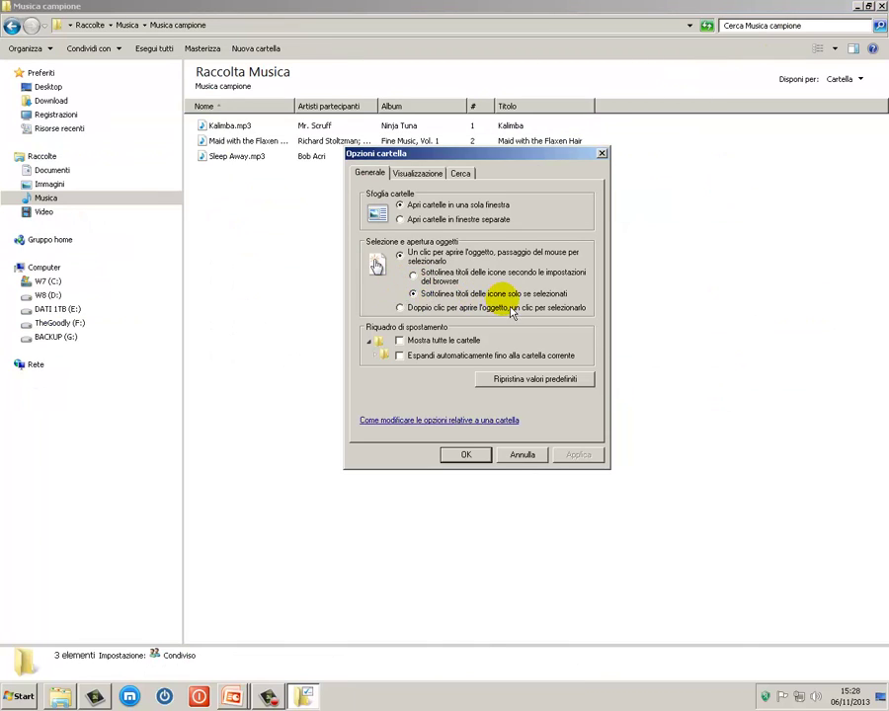
pyautogui.click(414, 277)
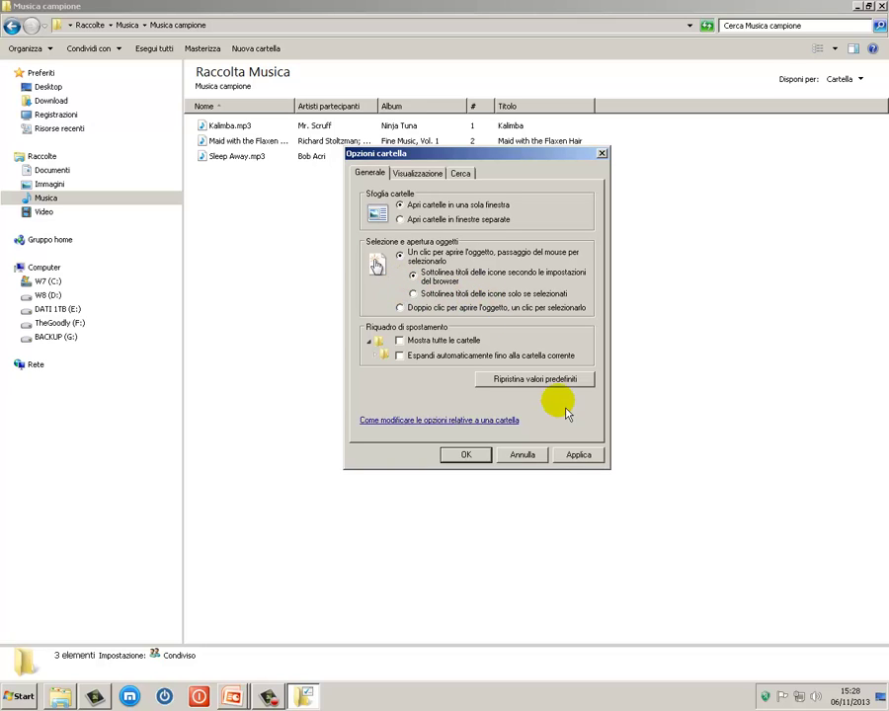
pyautogui.click(578, 455)
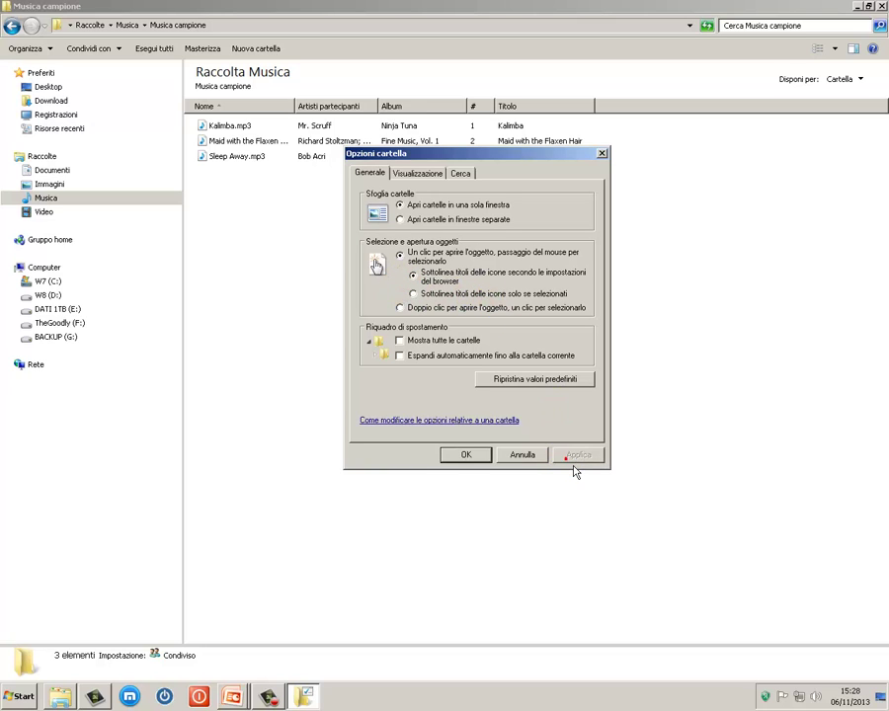
# Open Musica campione from the Musica library and test the title underlining on Sleep Away.mp3 and Maid with the Flaxen Hair.mp3
pyautogui.click(49, 199)
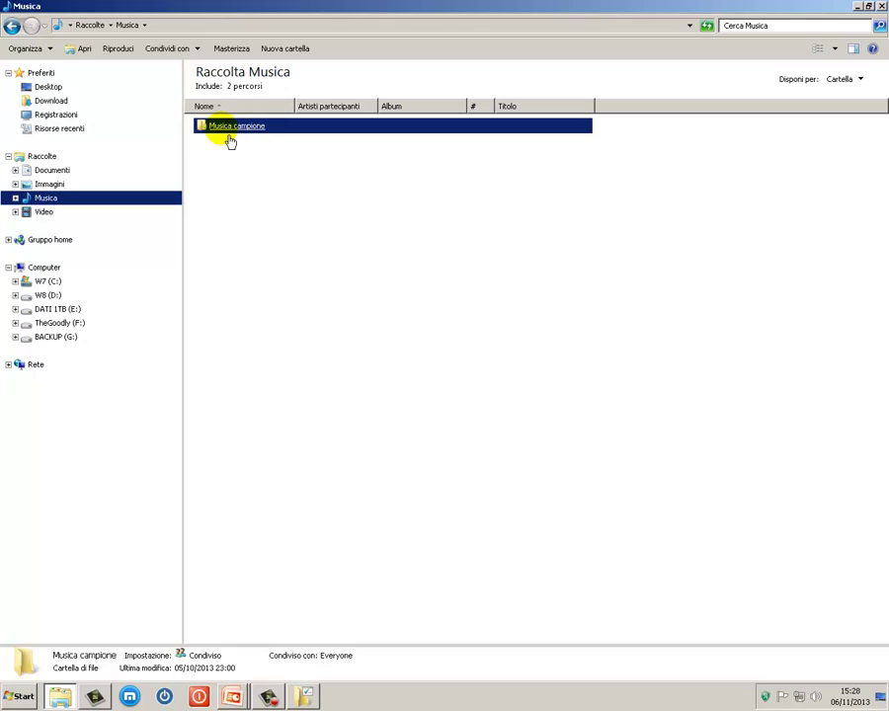
pyautogui.click(229, 140)
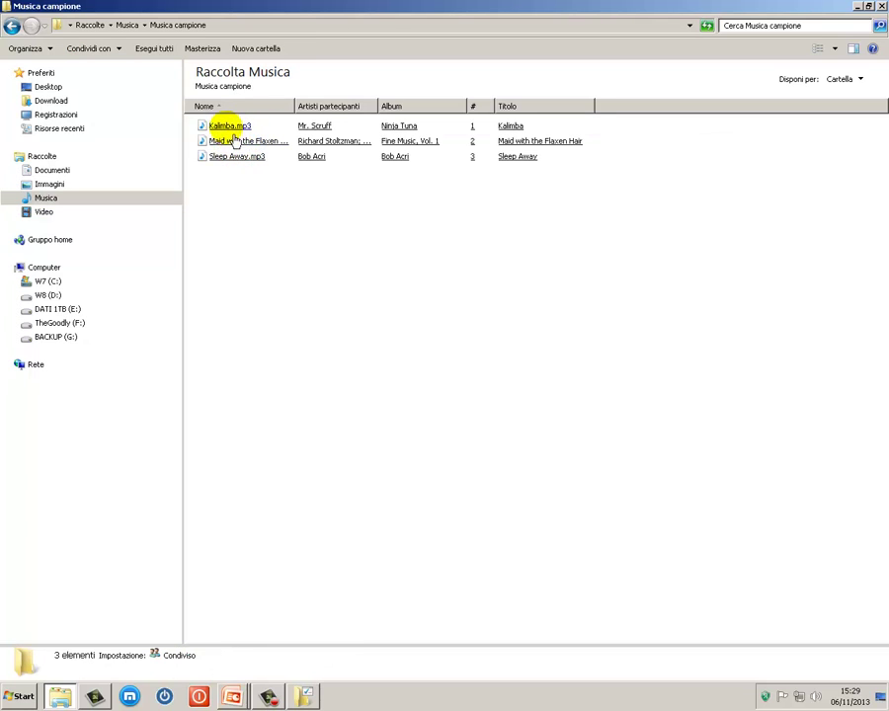
pyautogui.click(237, 160)
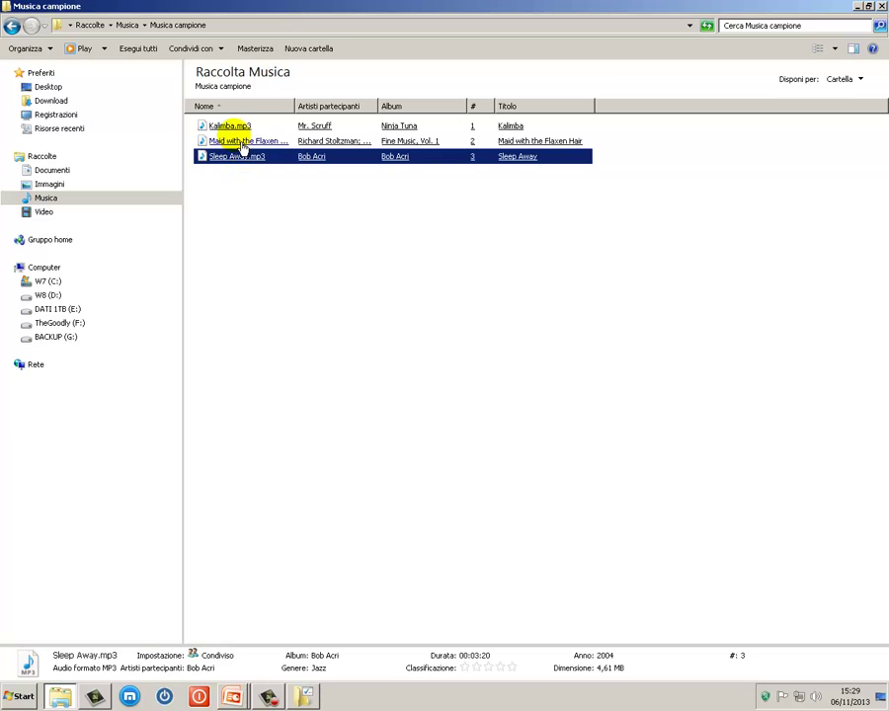
pyautogui.click(240, 142)
# Apply "Doppio clic per aprire l'oggetto, un clic per selezionarlo", "Mostra tutte le cartelle" and "Espandi automaticamente fino alla cartella corrente" in the folder options
pyautogui.click(303, 697)
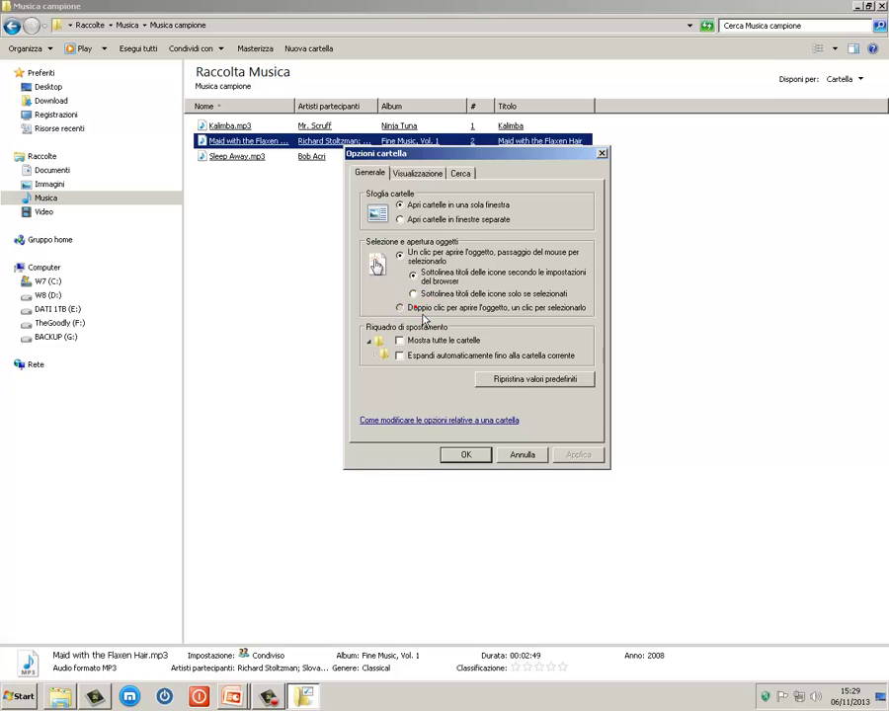
pyautogui.click(399, 307)
pyautogui.click(579, 455)
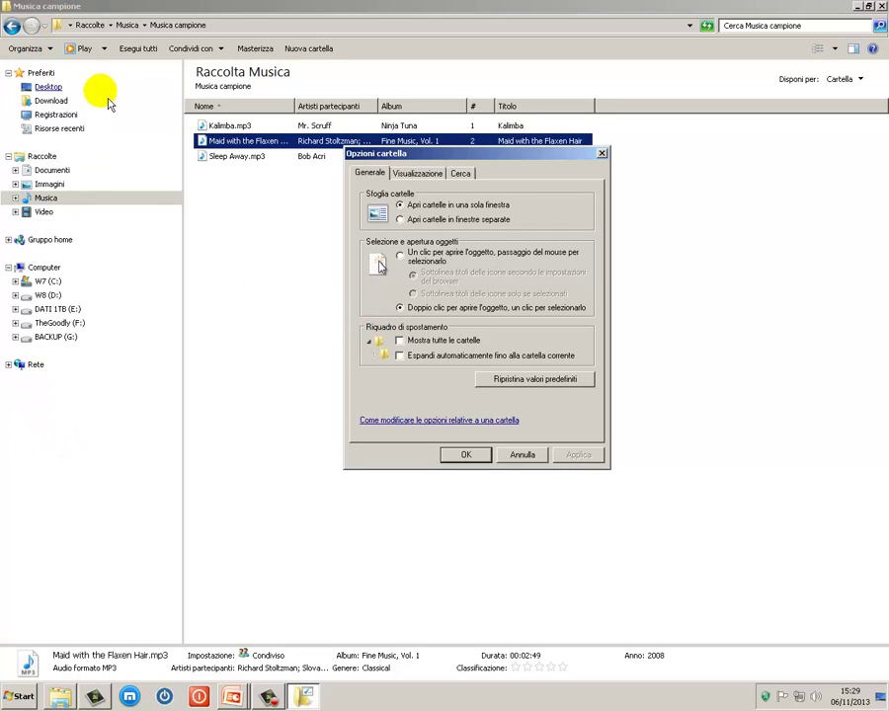
pyautogui.click(398, 341)
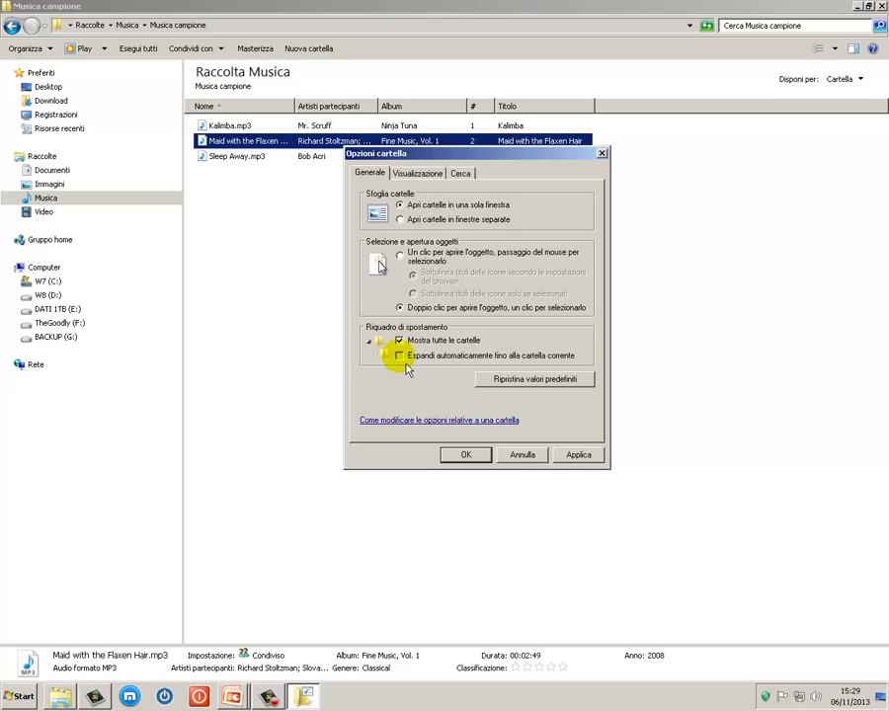
pyautogui.click(582, 458)
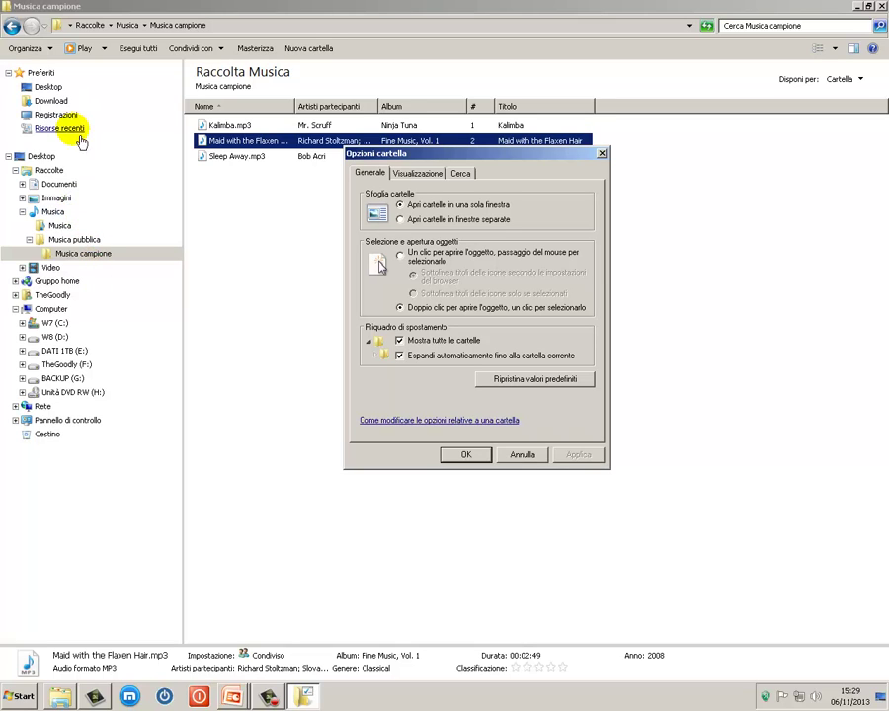
# Hide the navigation pane (Riquadro di spostamento) of the music folder window and show it again
pyautogui.click(49, 47)
pyautogui.press('Escape')
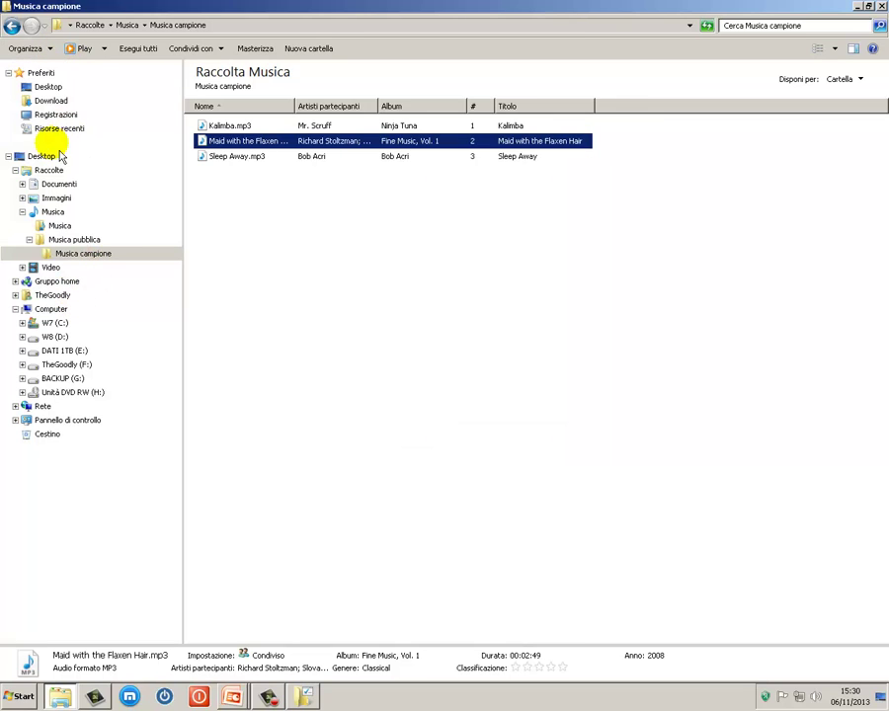
pyautogui.click(49, 48)
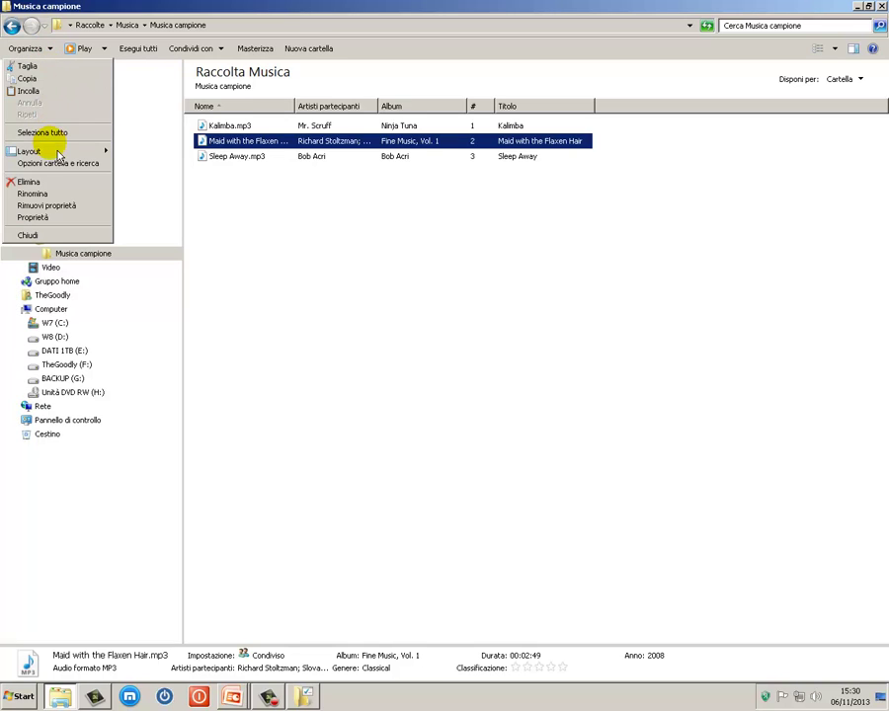
pyautogui.moveTo(43, 153)
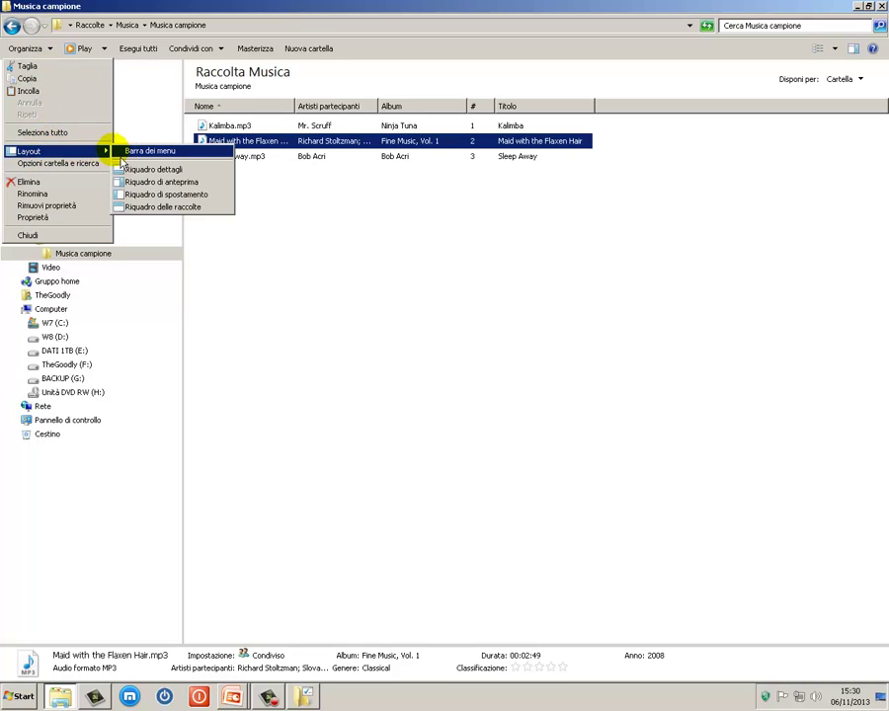
pyautogui.click(156, 199)
pyautogui.click(49, 49)
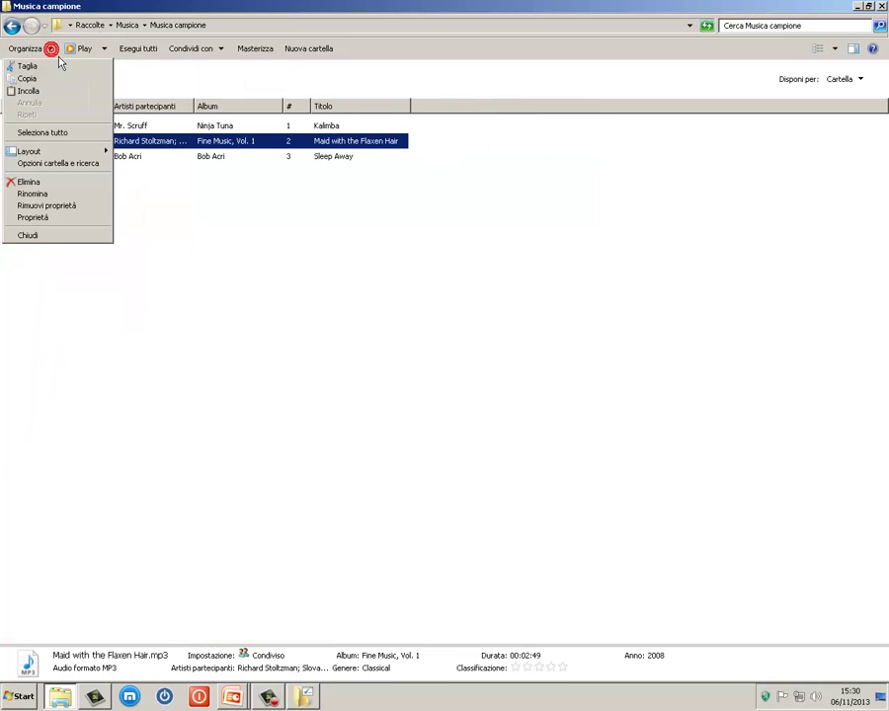
pyautogui.moveTo(39, 151)
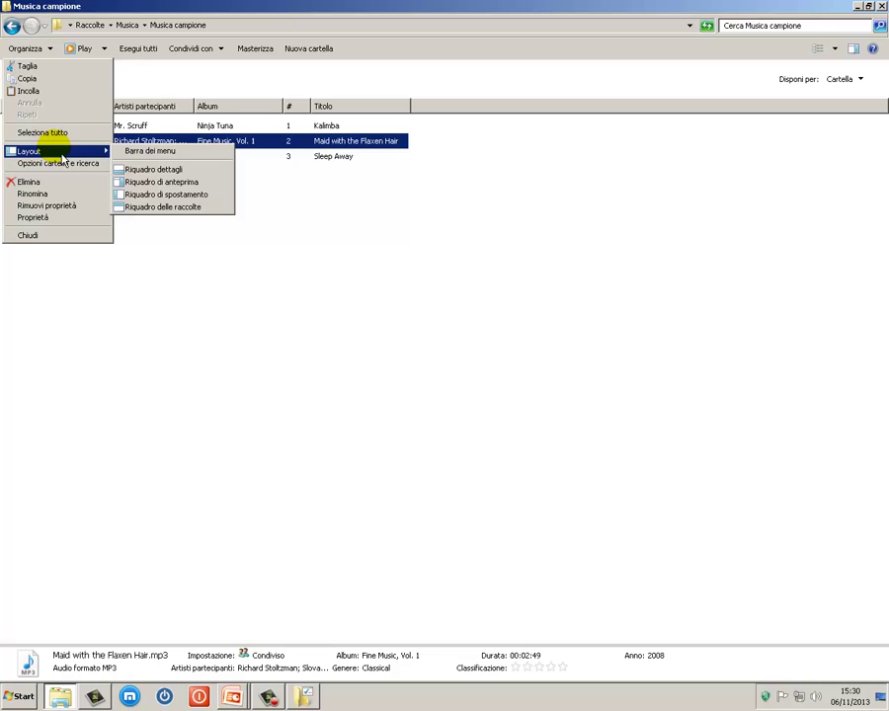
pyautogui.click(161, 196)
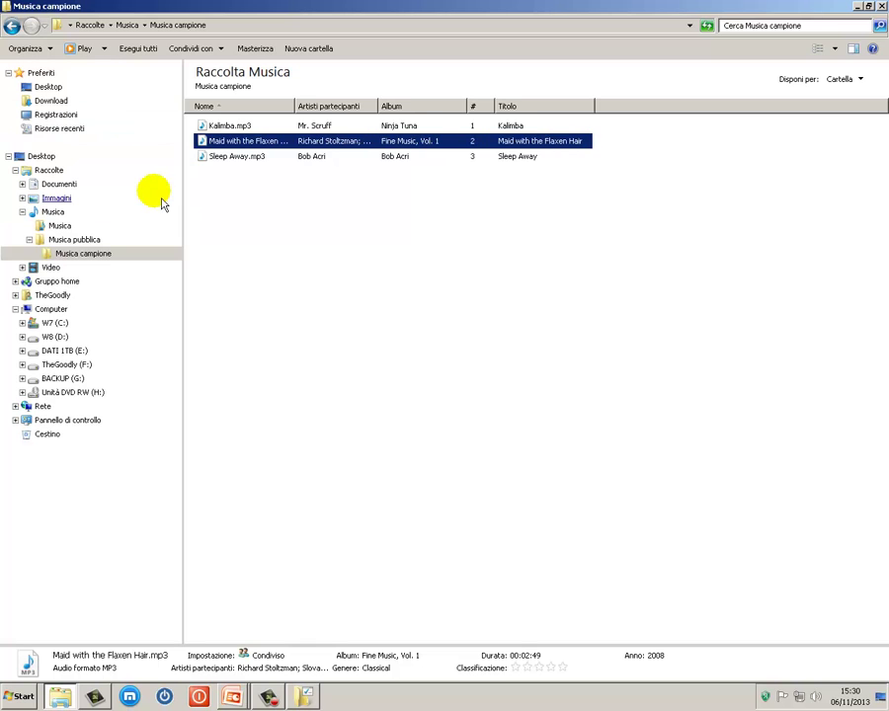
# Restore the default values of the general folder options and apply them
pyautogui.click(308, 697)
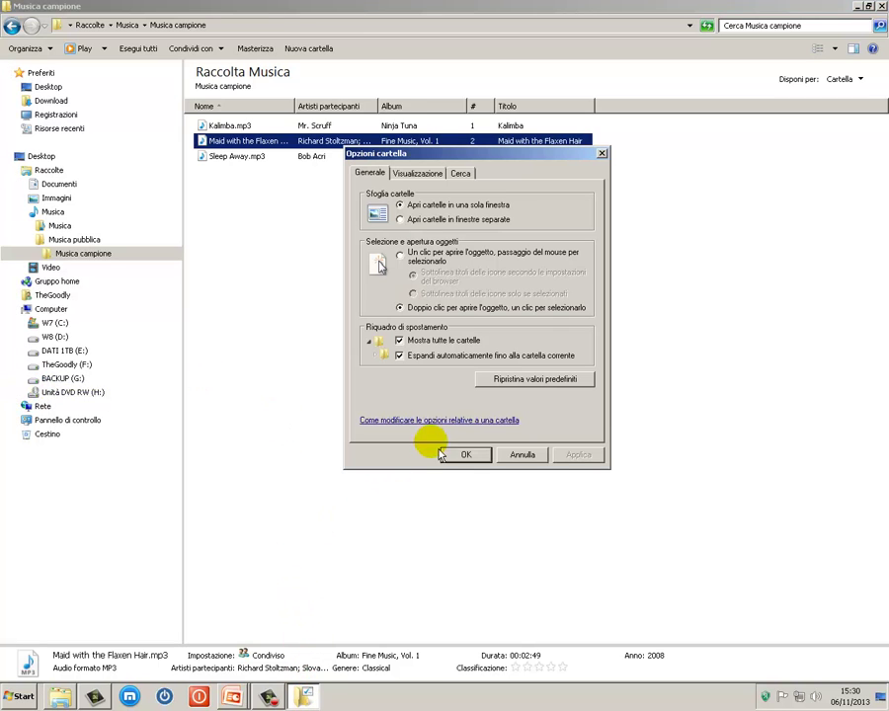
pyautogui.click(536, 391)
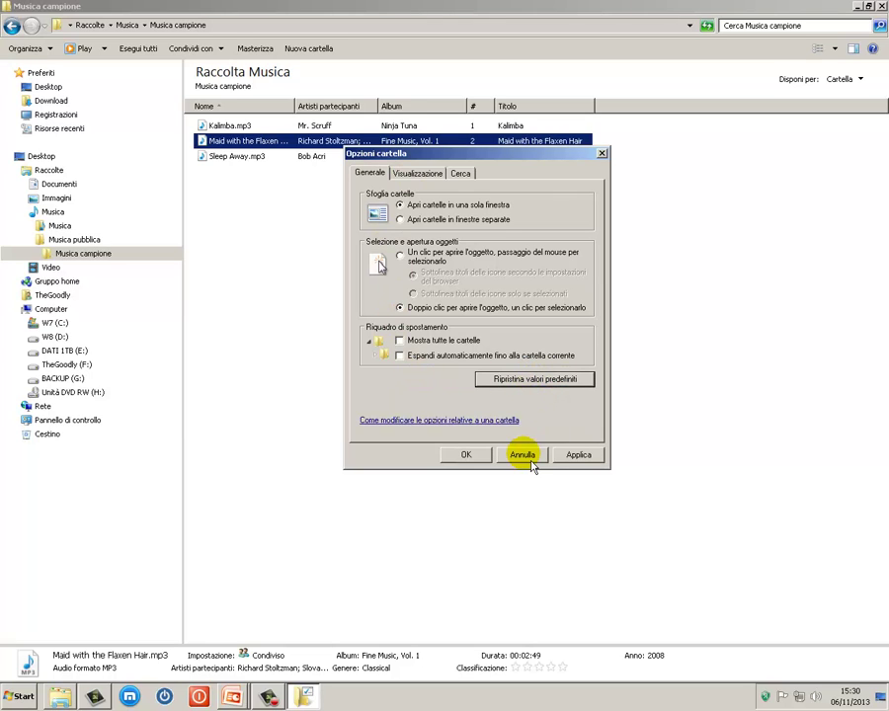
pyautogui.click(582, 457)
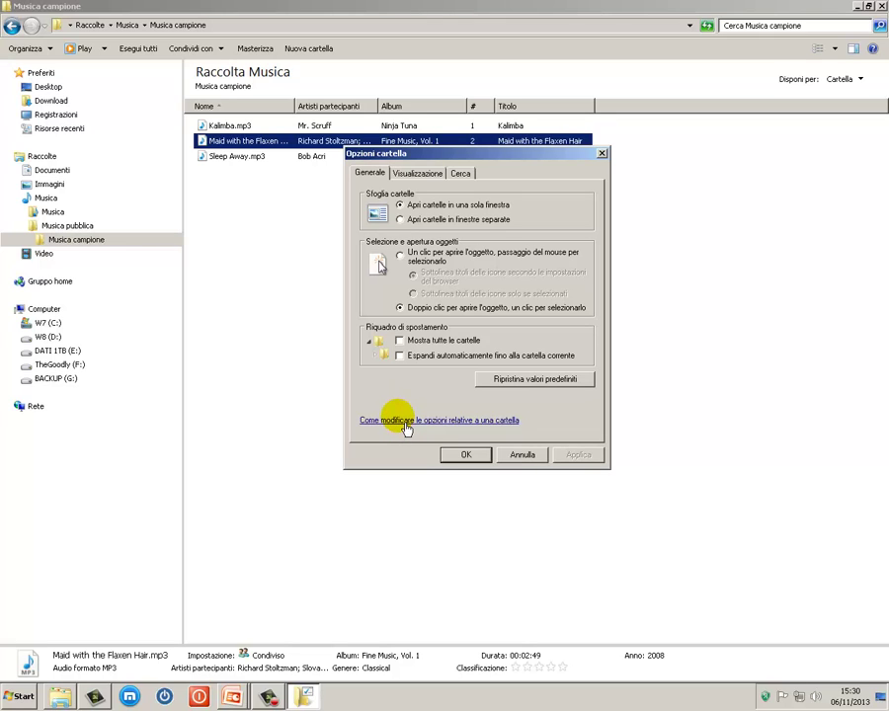
# Examine the advanced Visualizzazione settings, turning "Visualizza informazioni sulle dimensioni dei file nei suggerimenti della cartella" off and on again
pyautogui.click(419, 174)
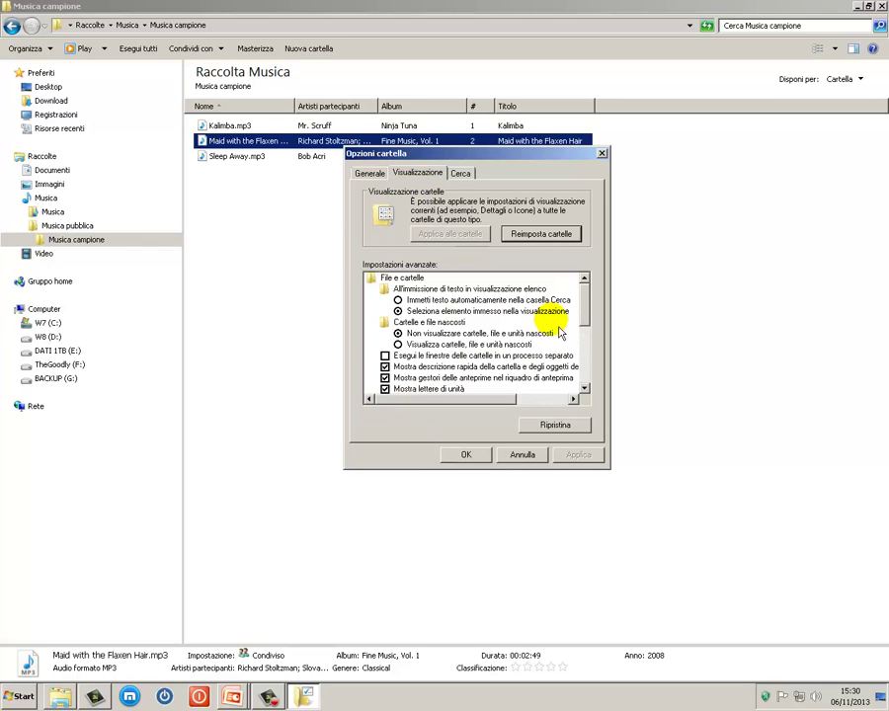
pyautogui.scroll(-1, 589, 327)
pyautogui.scroll(-3, 593, 326)
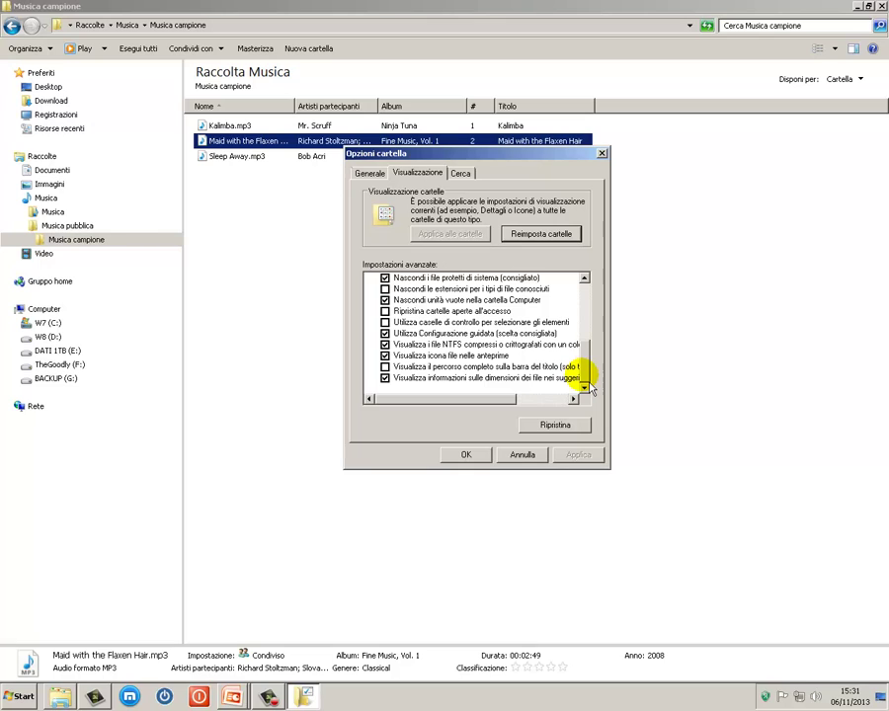
pyautogui.click(386, 377)
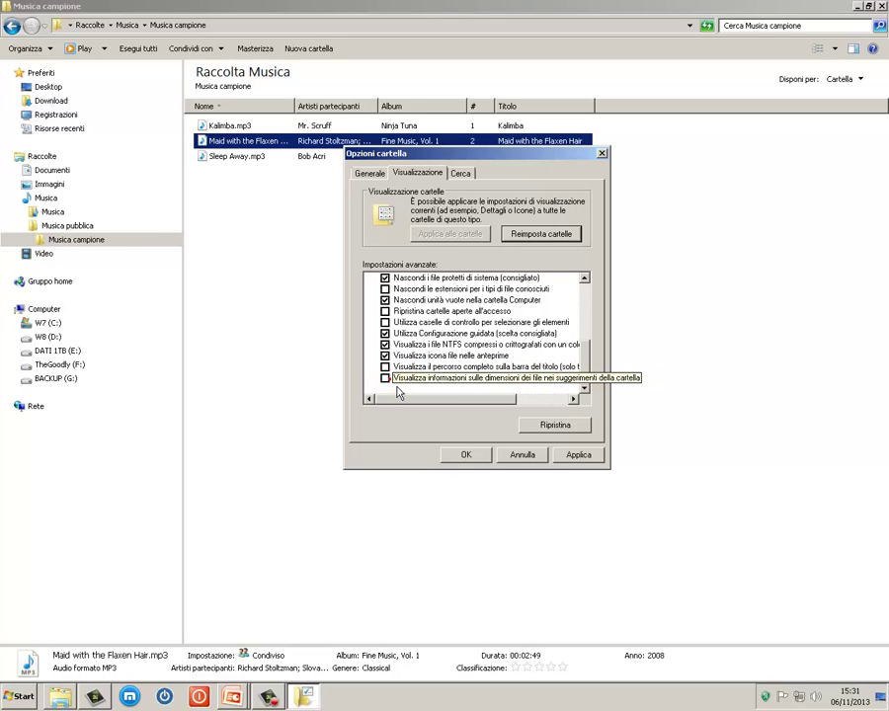
pyautogui.click(385, 366)
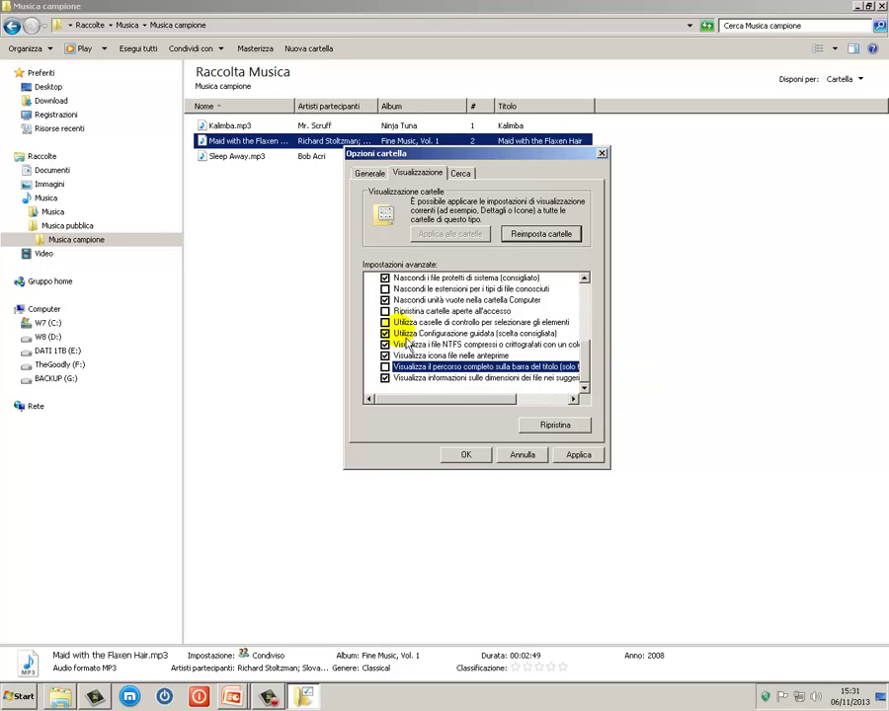
pyautogui.click(423, 366)
pyautogui.moveTo(588, 370); pyautogui.dragTo(587, 286)
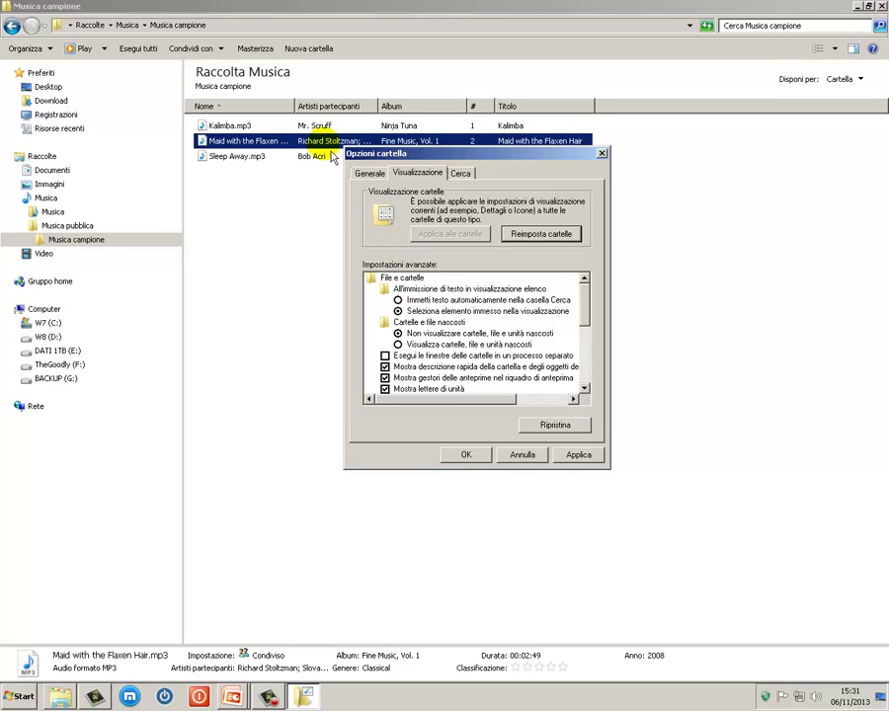
# Widen the Nome column to fit the full song names, and move the folder options dialog clear of the file list
pyautogui.press('Escape')
pyautogui.moveTo(303, 113); pyautogui.dragTo(352, 109)
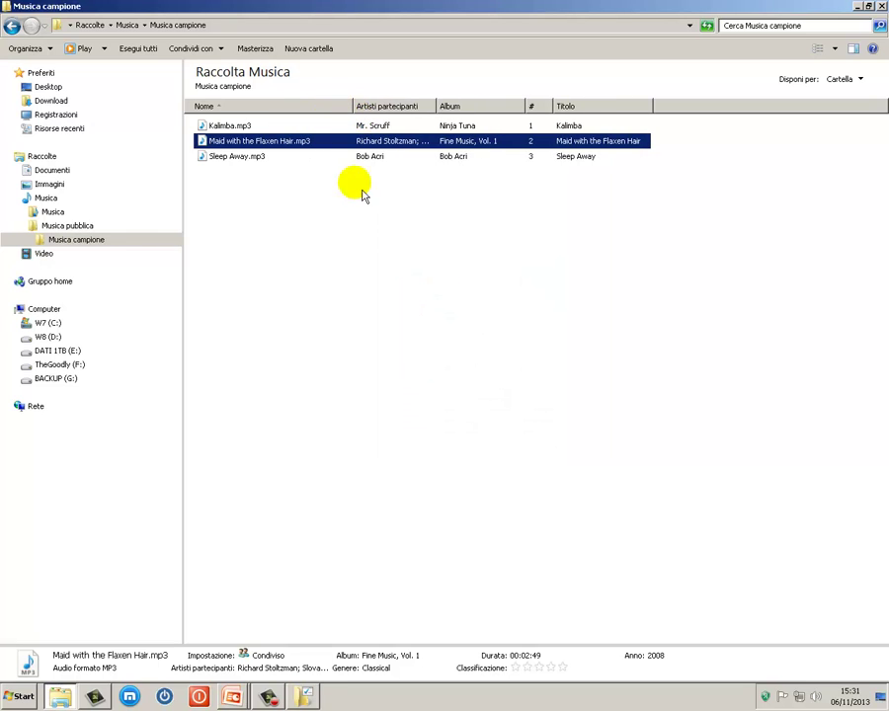
pyautogui.click(306, 696)
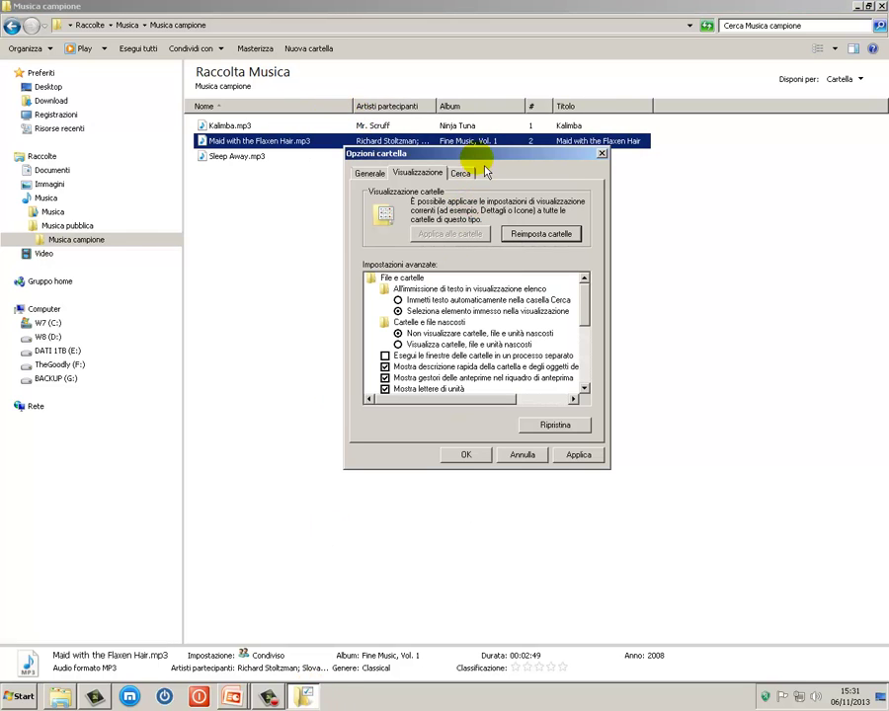
pyautogui.moveTo(489, 154); pyautogui.dragTo(703, 204)
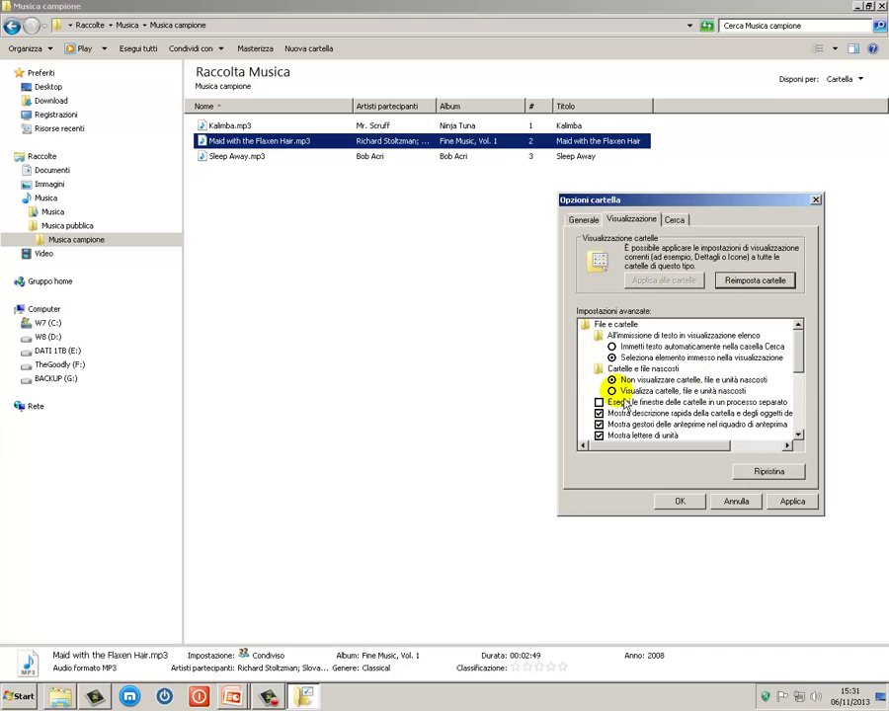
# Apply "Visualizza cartelle, file e unità nascosti" and check the hidden folders Returnil and ProgramData on drive W7 (C:)
pyautogui.click(613, 392)
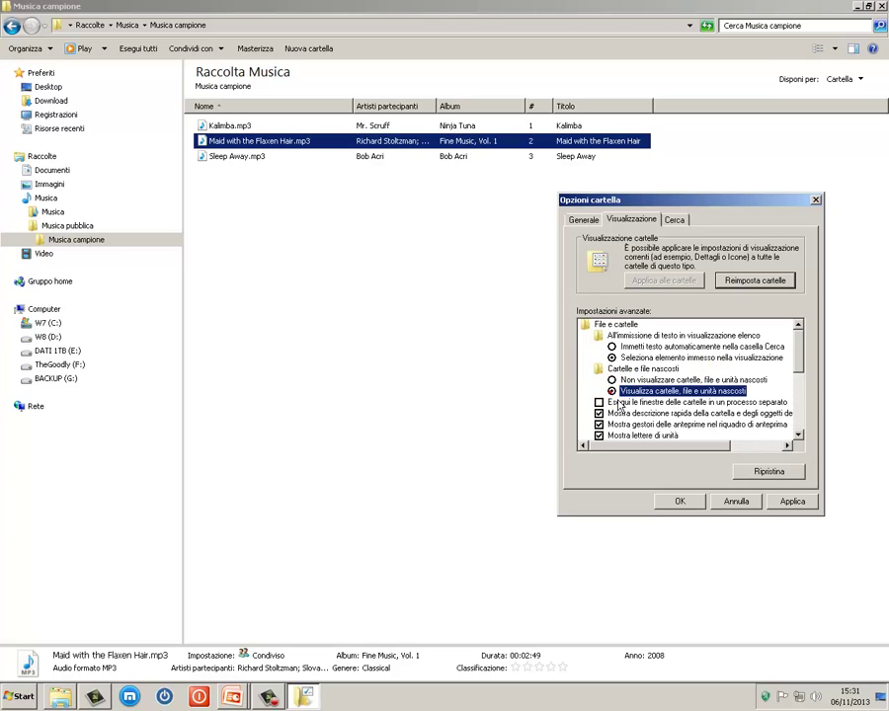
pyautogui.click(790, 500)
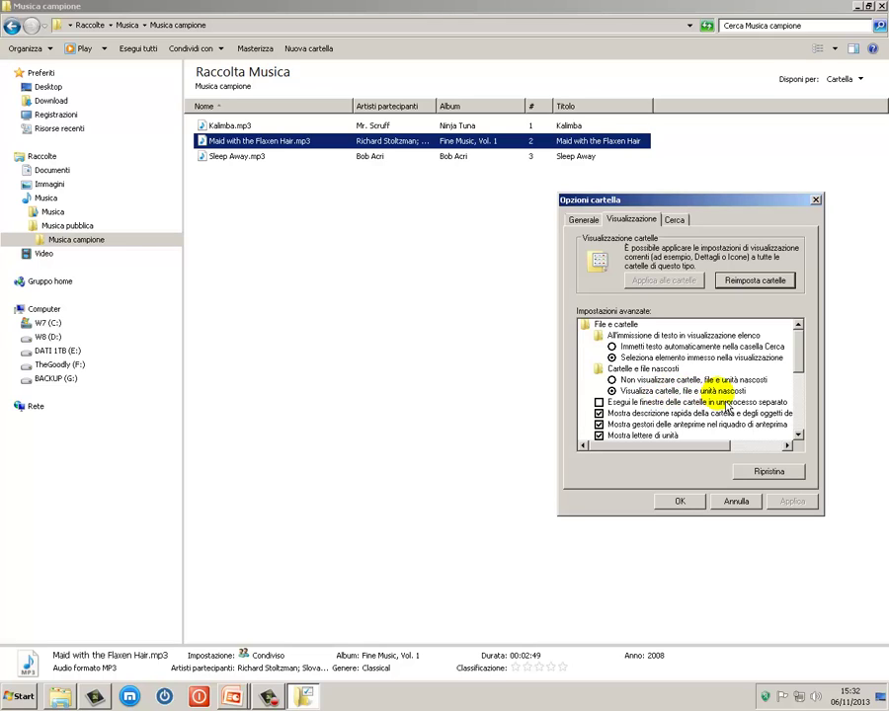
pyautogui.click(49, 323)
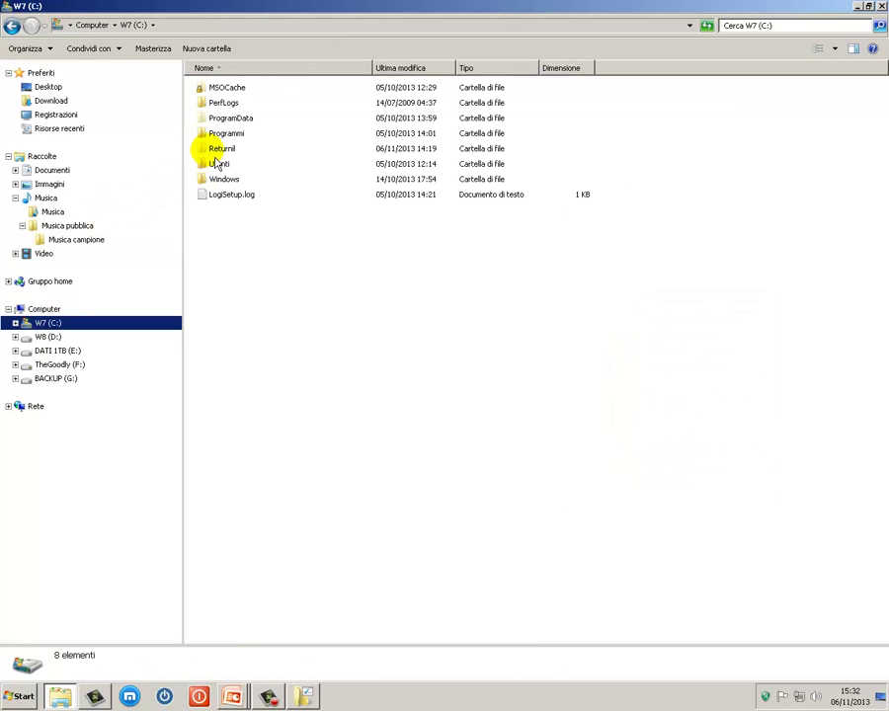
pyautogui.click(215, 153)
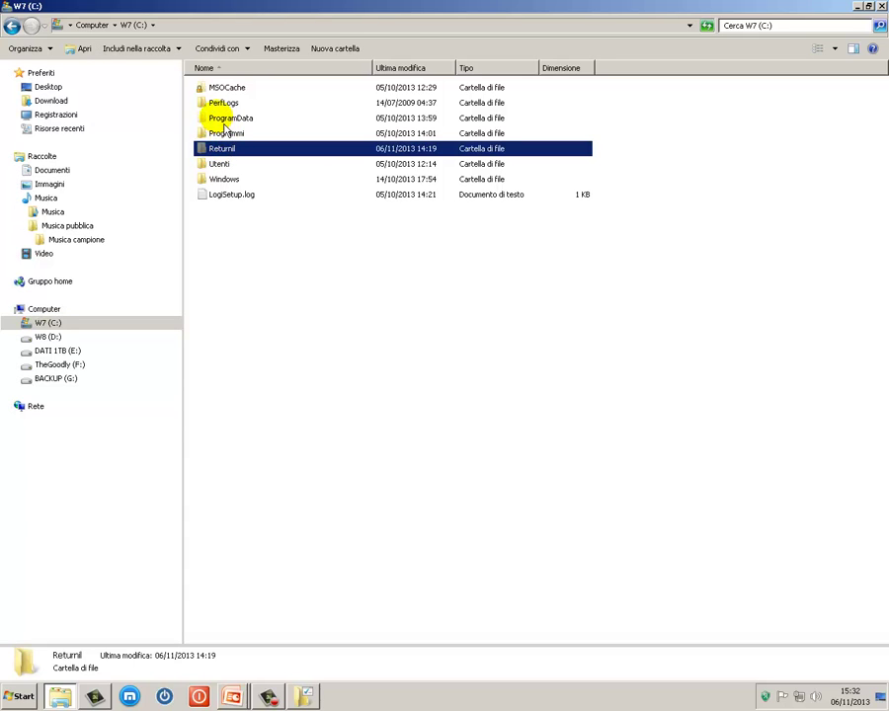
pyautogui.click(221, 119)
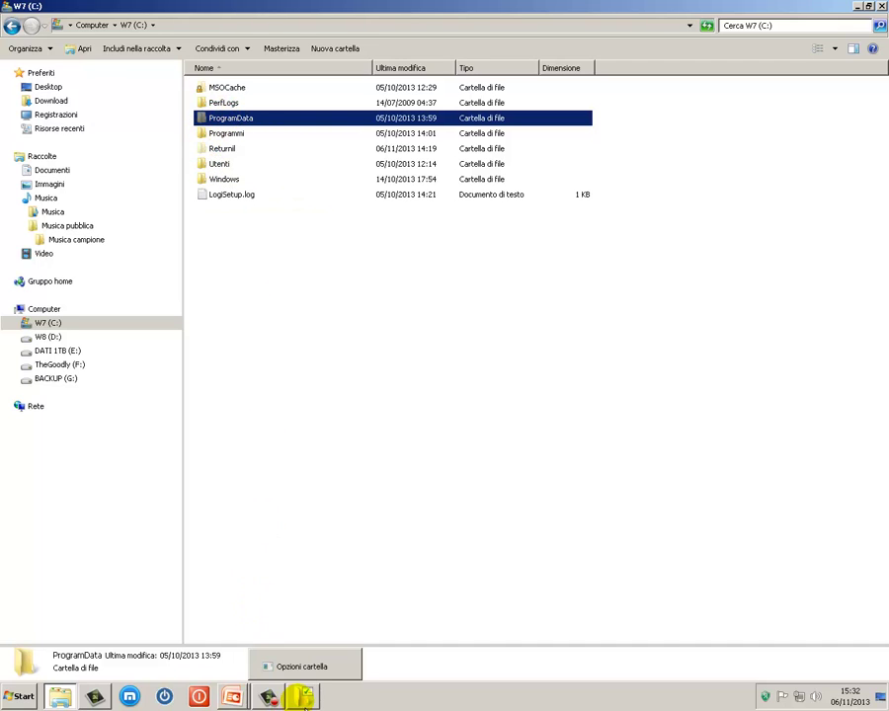
# Return to the folder options and apply "Non visualizzare cartelle, file e unità nascosti"
pyautogui.click(305, 697)
pyautogui.click(640, 385)
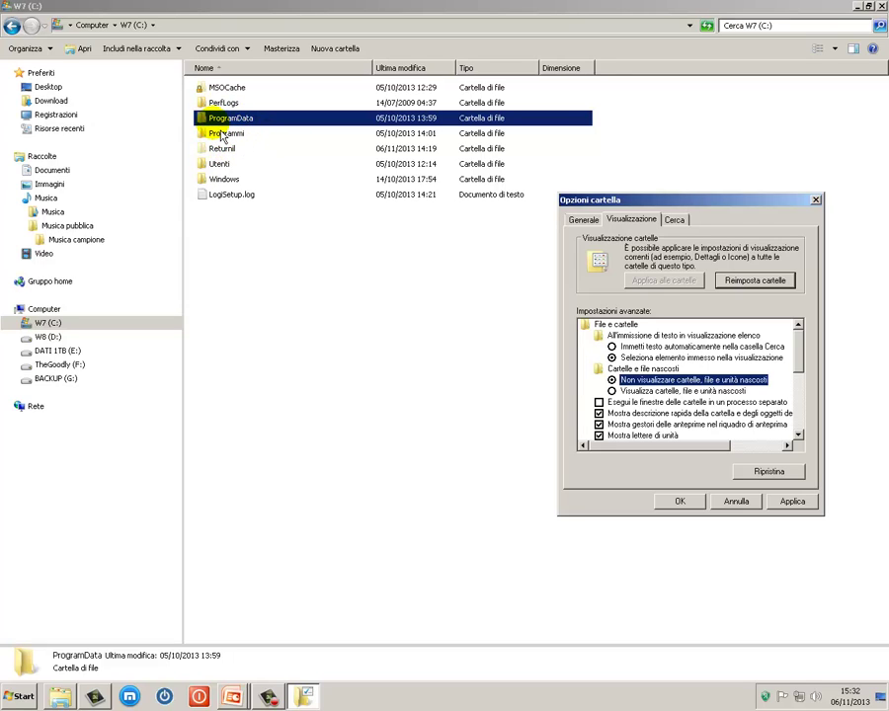
pyautogui.click(793, 500)
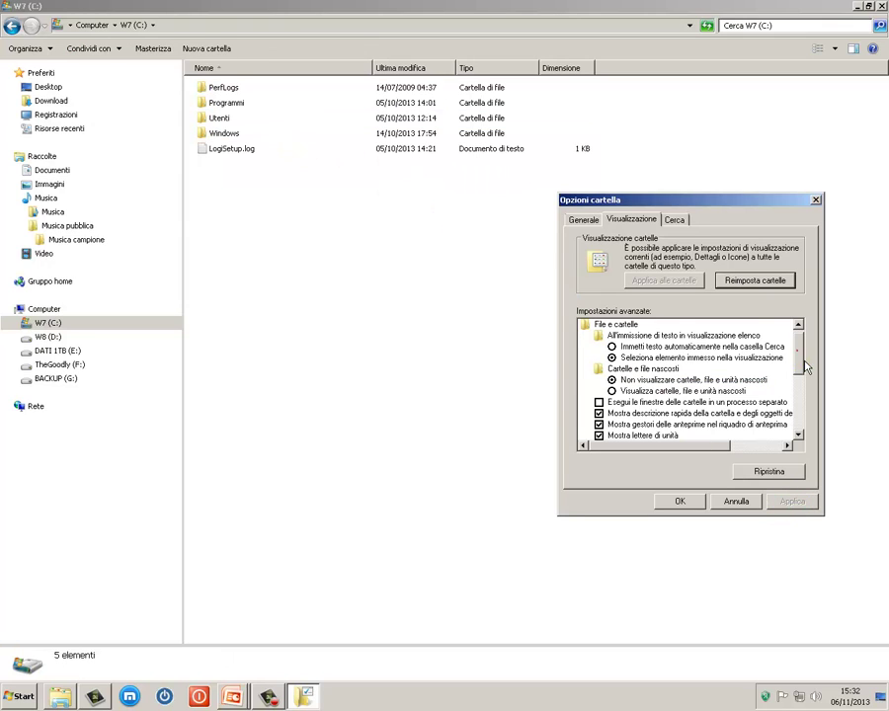
# Turn "Nascondi i file protetti di sistema (consigliato)" off, accept the warning, turn it on again and apply the settings
pyautogui.scroll(-2, 798, 459)
pyautogui.scroll(-1, 798, 393)
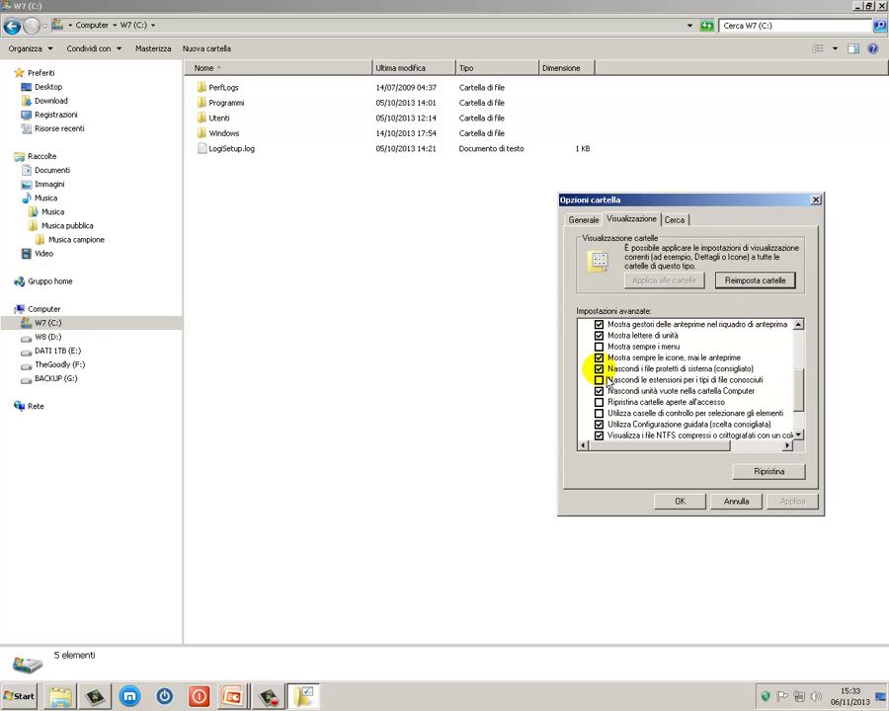
pyautogui.click(598, 370)
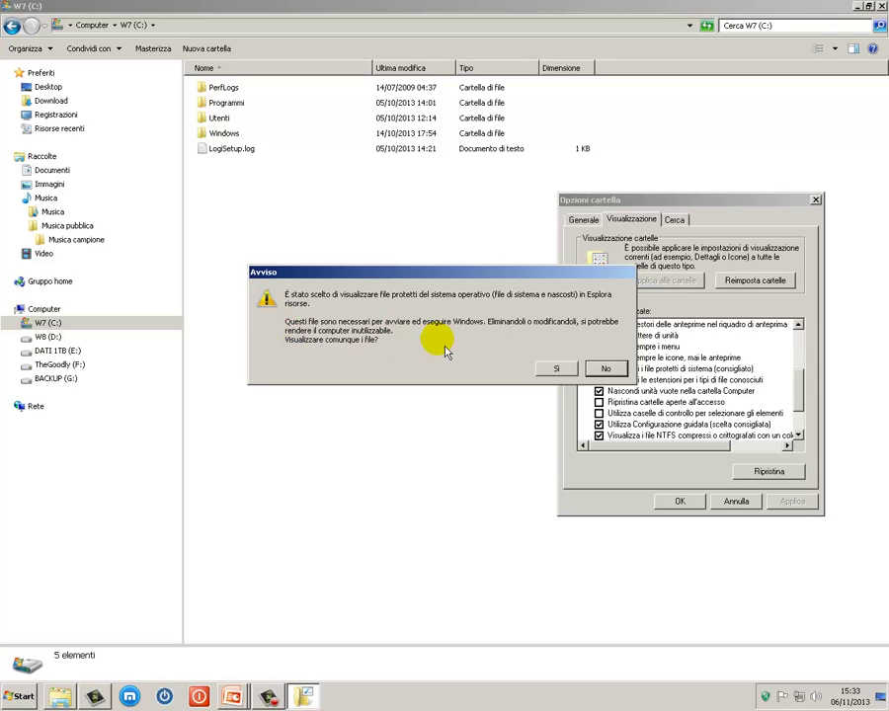
pyautogui.click(558, 372)
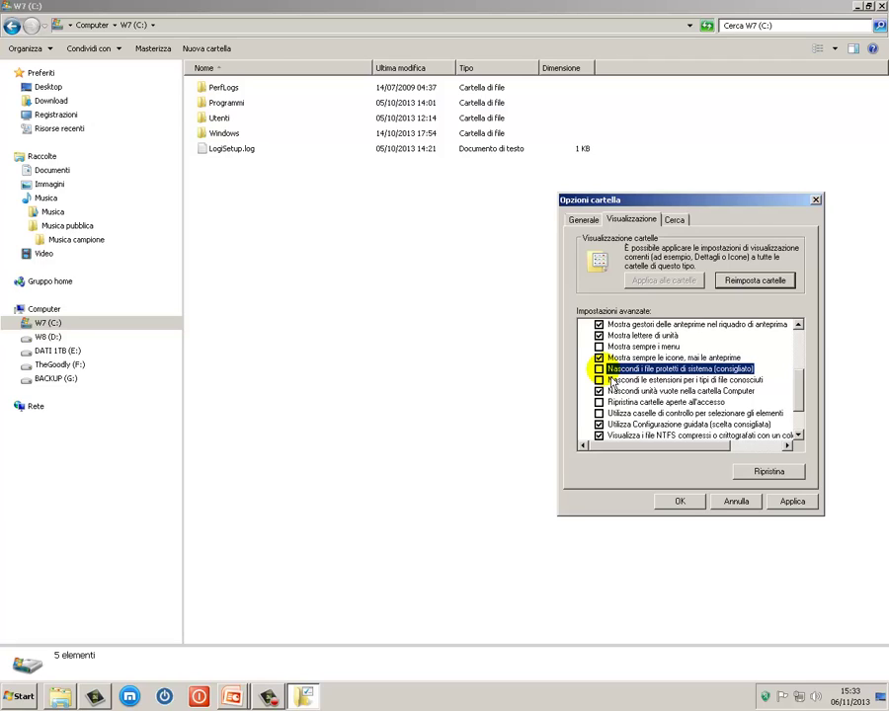
pyautogui.click(599, 368)
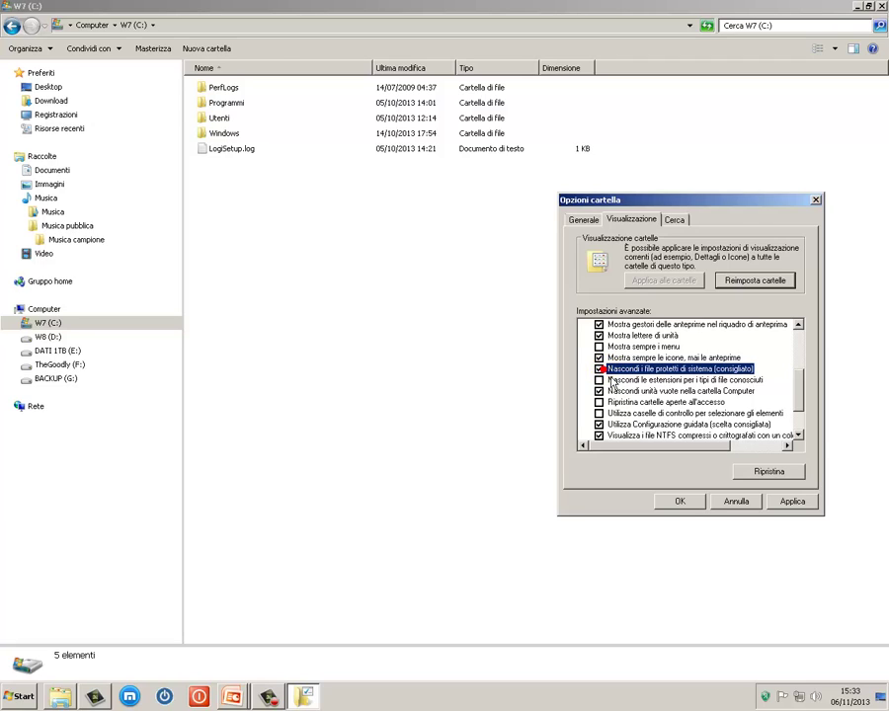
pyautogui.click(791, 510)
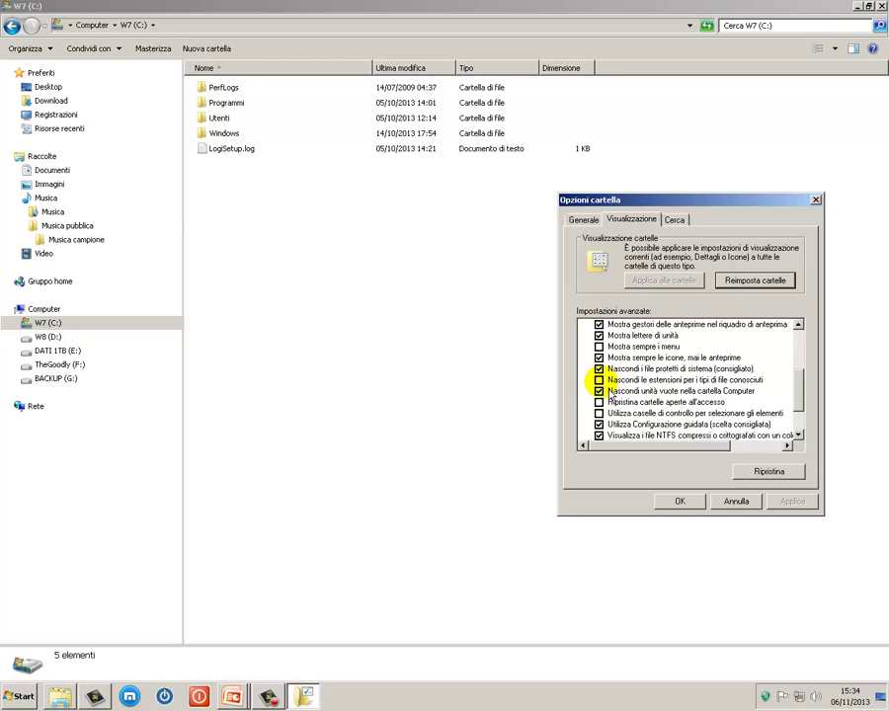
# Apply "Nascondi le estensioni per i tipi di file conosciuti" and check its effect on the songs in Musica campione
pyautogui.click(600, 381)
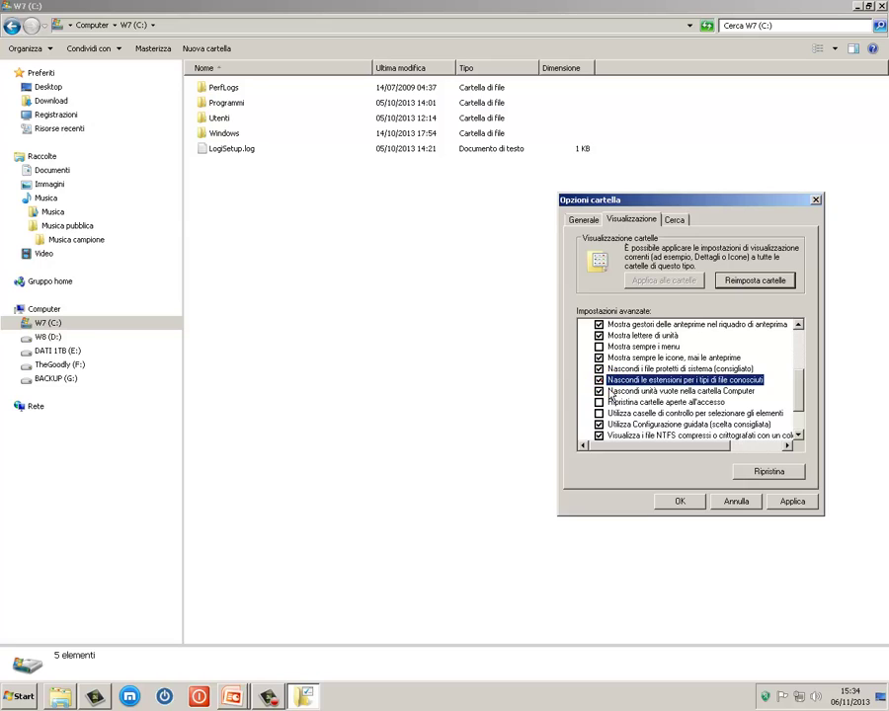
pyautogui.click(53, 213)
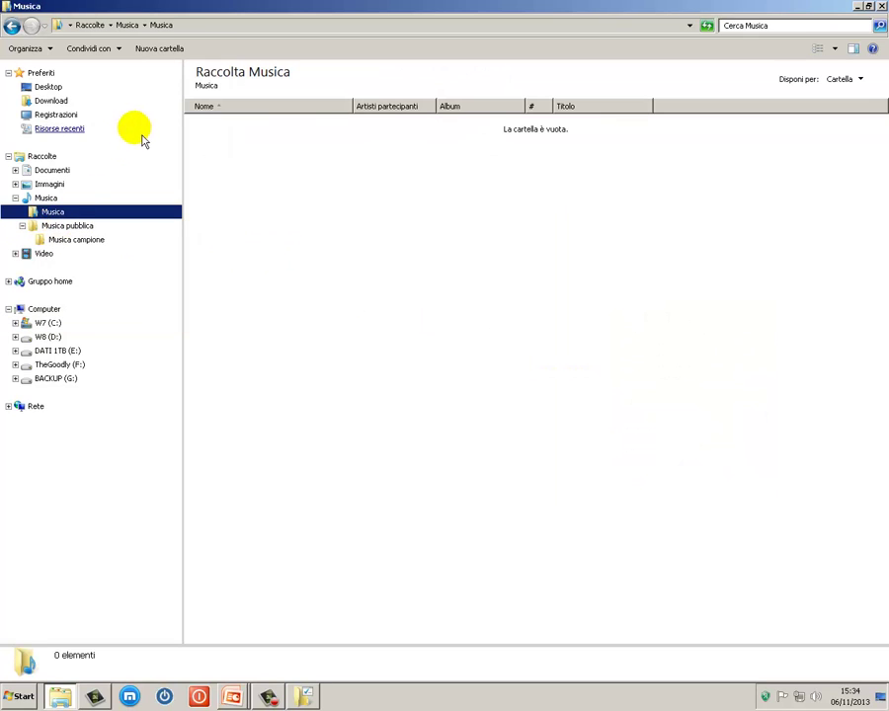
pyautogui.click(76, 241)
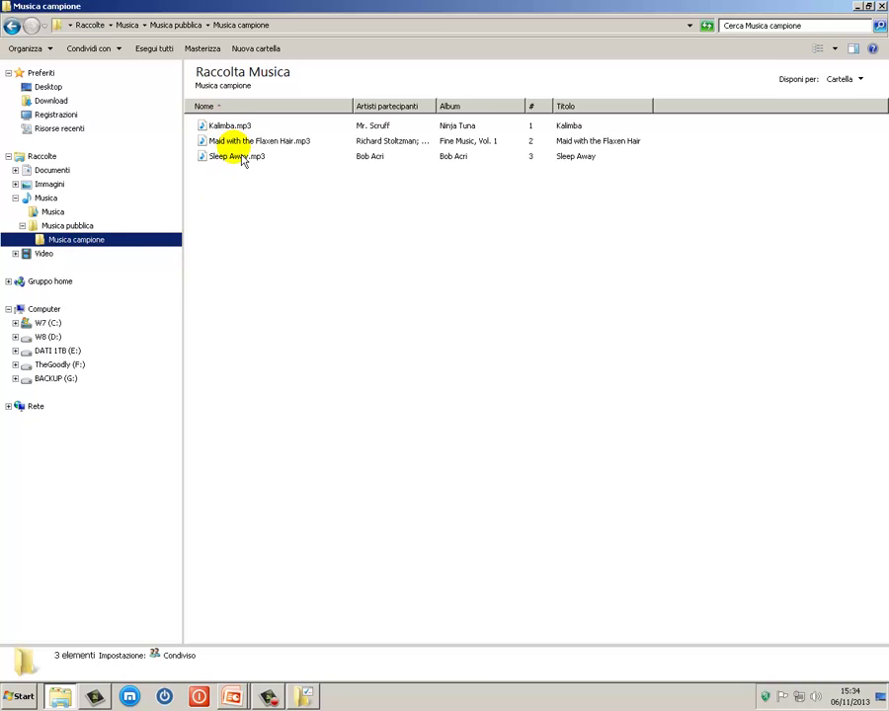
pyautogui.moveTo(241, 160)
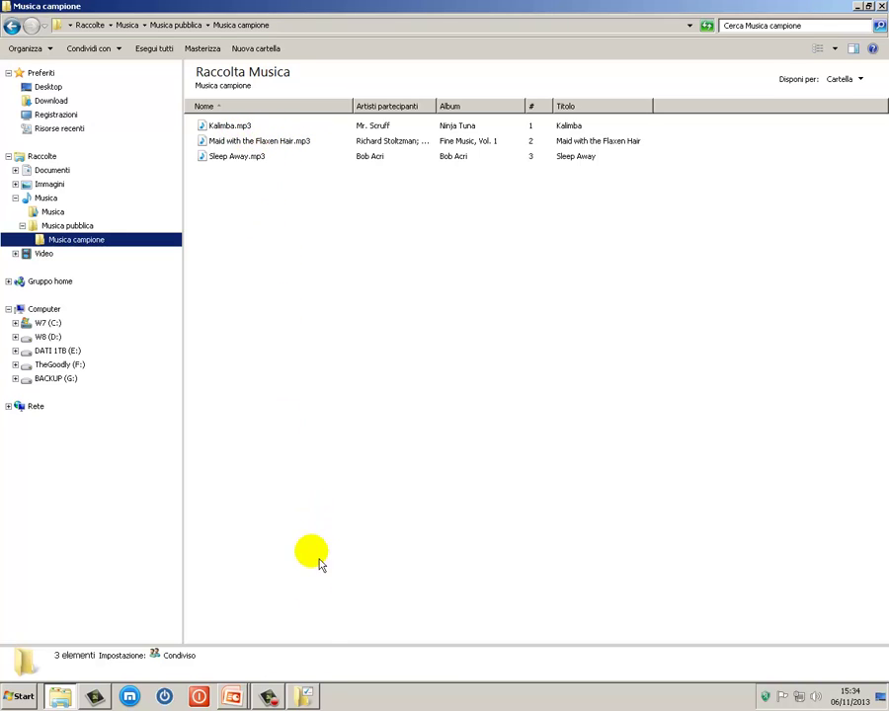
pyautogui.click(308, 698)
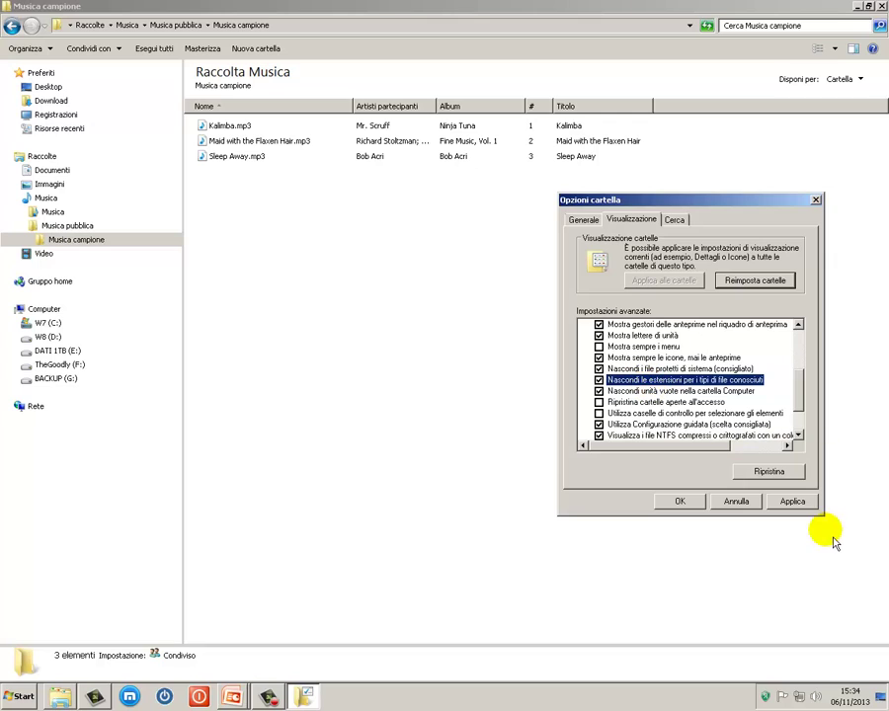
pyautogui.click(795, 504)
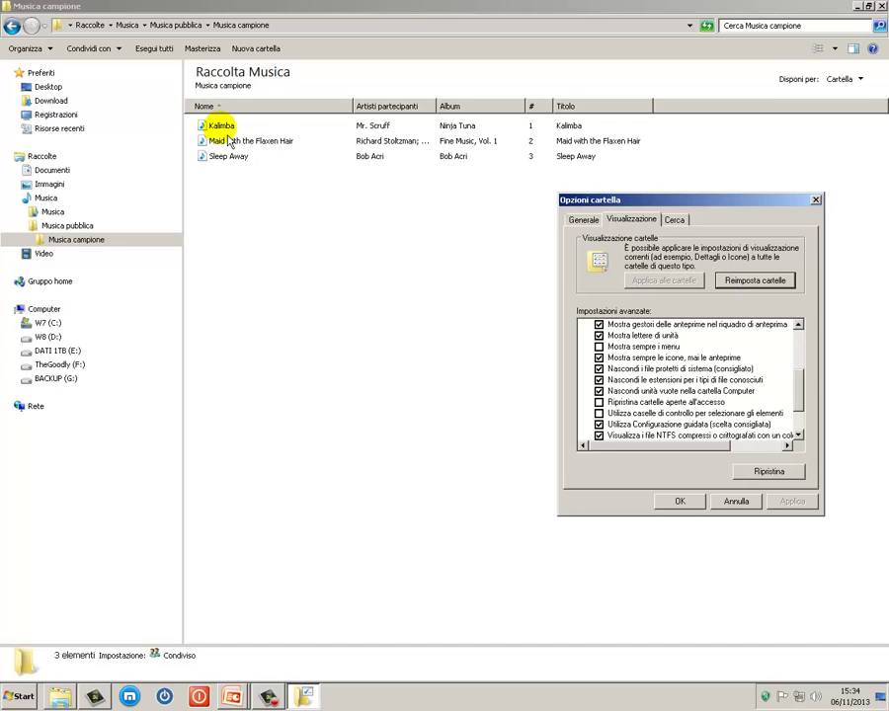
# Turn "Nascondi le estensioni per i tipi di file conosciuti" off and apply the change
pyautogui.click(598, 379)
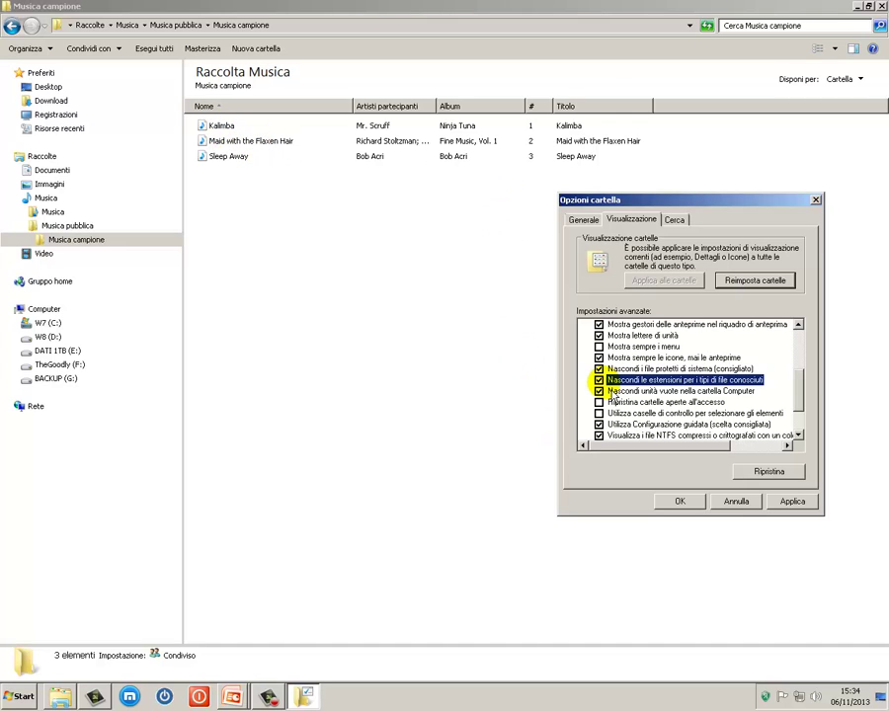
pyautogui.click(795, 503)
pyautogui.click(805, 513)
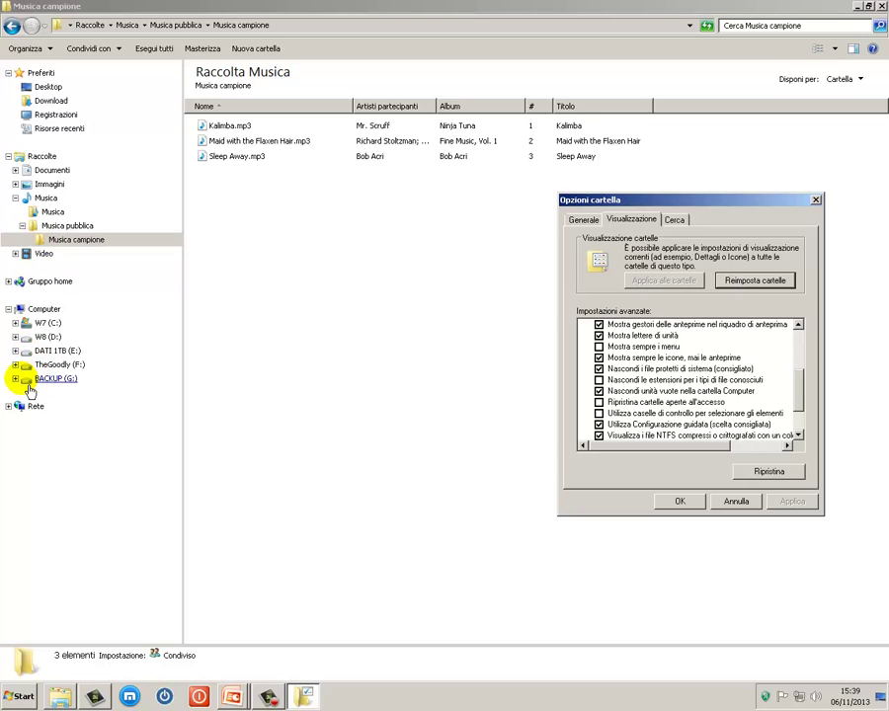
# Open the GAC folder in BLOG on BACKUP (G:) and switch its view to Icone medie, Dettagli and finally Icone grandi
pyautogui.click(16, 379)
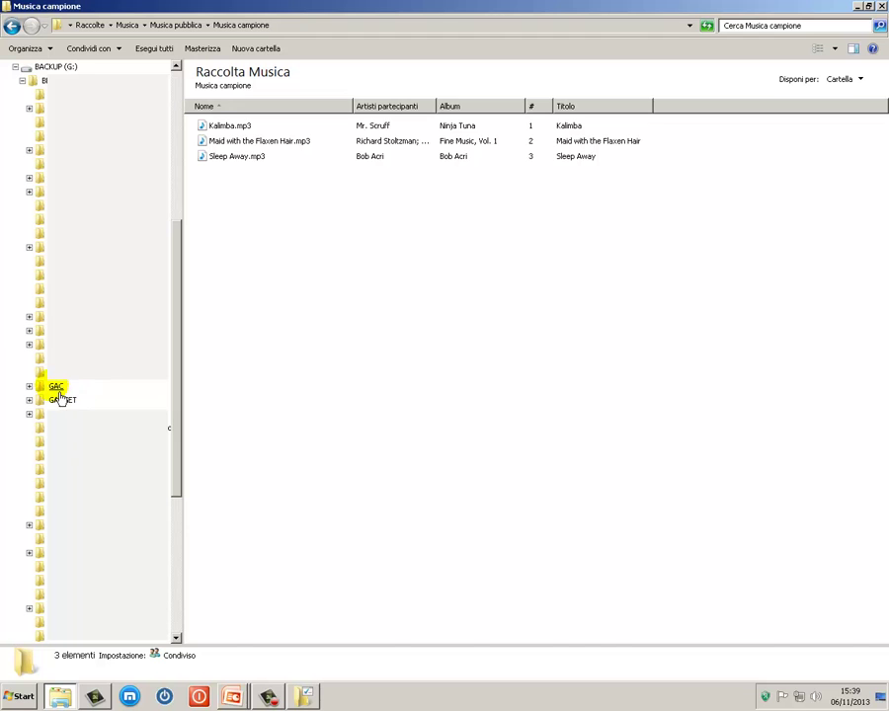
pyautogui.click(59, 391)
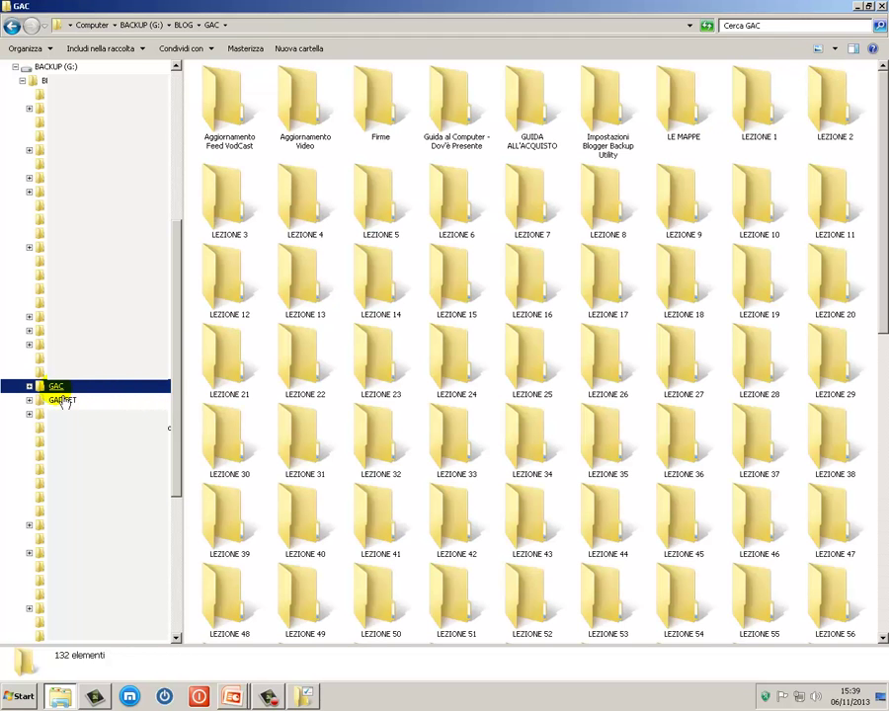
pyautogui.click(834, 47)
pyautogui.click(842, 77)
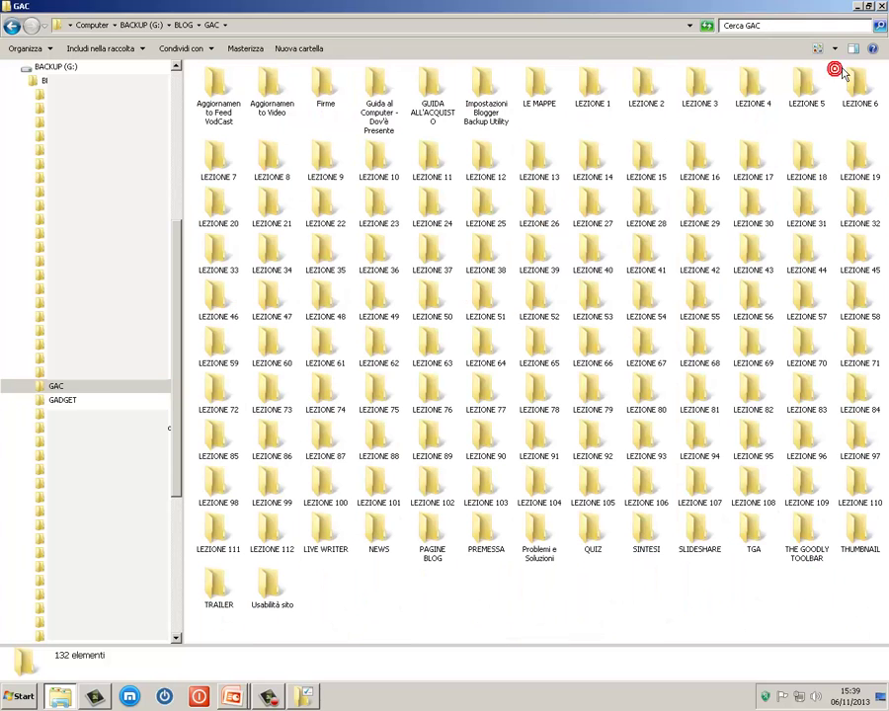
pyautogui.click(834, 47)
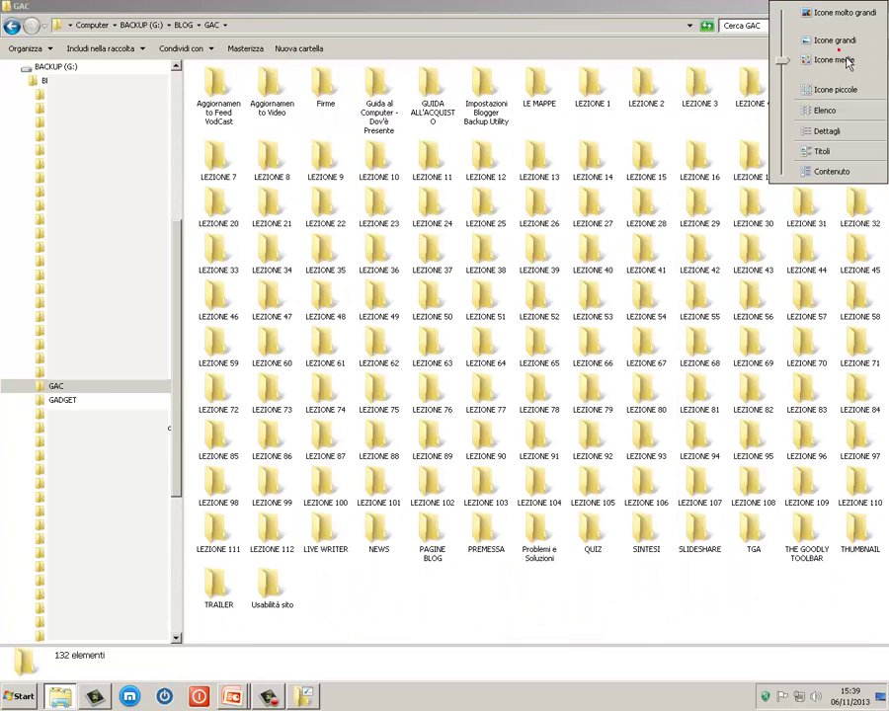
pyautogui.click(837, 131)
pyautogui.click(841, 51)
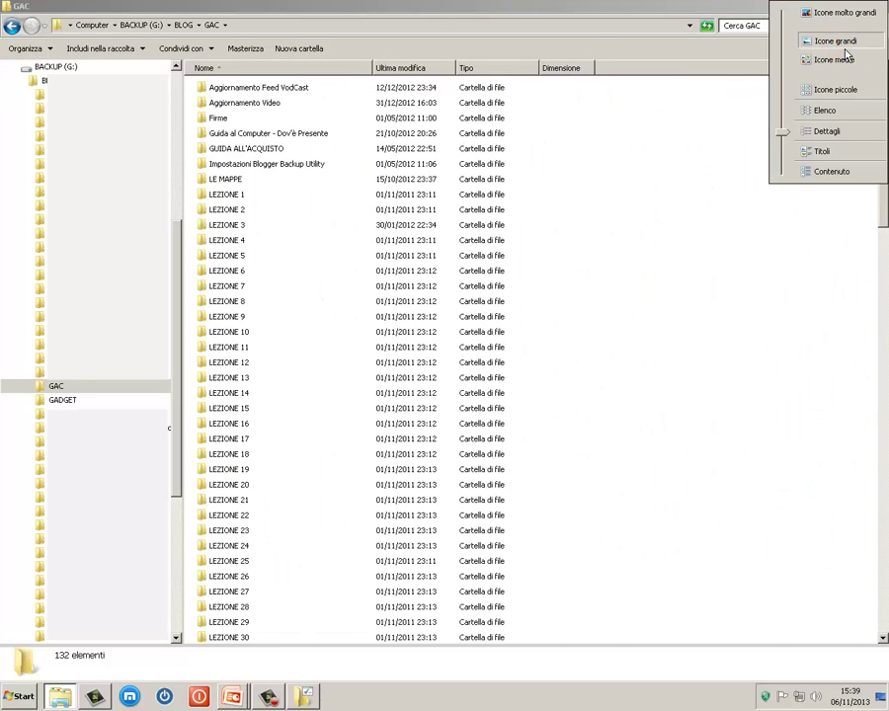
pyautogui.click(834, 41)
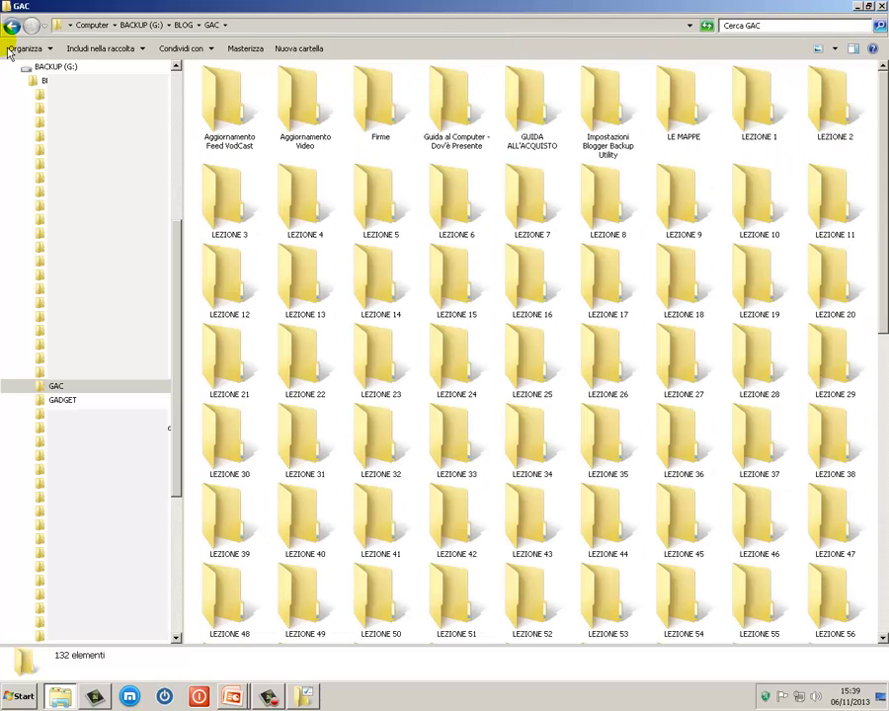
# Show the Explorer menu bar (Barra dei menu) through the layout options
pyautogui.click(59, 56)
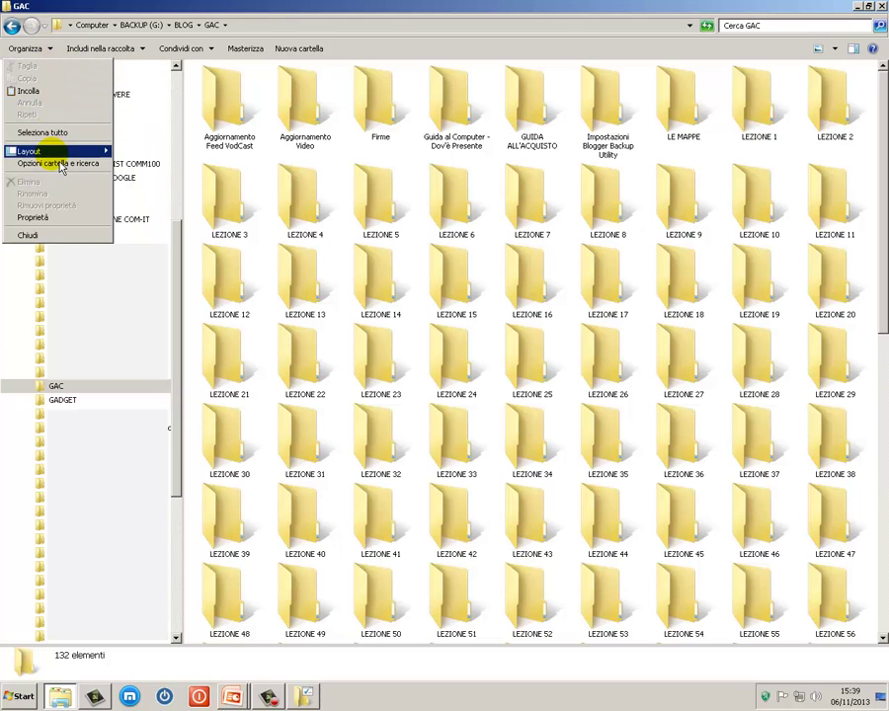
pyautogui.moveTo(43, 154)
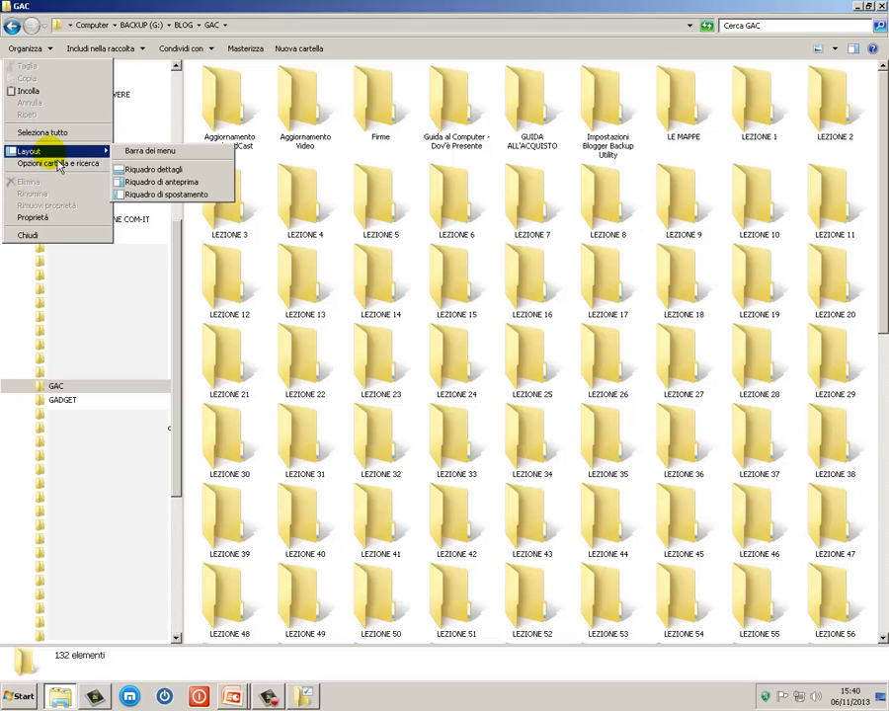
pyautogui.click(116, 151)
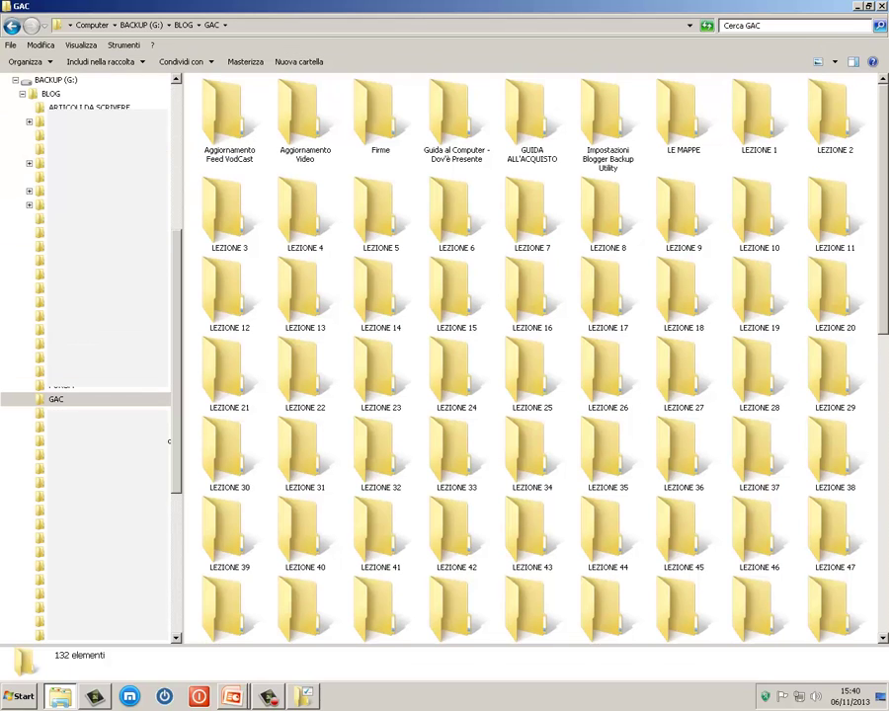
# In Opzioni cartella, apply the GAC folder's view settings to all folders of this type and confirm
pyautogui.click(128, 47)
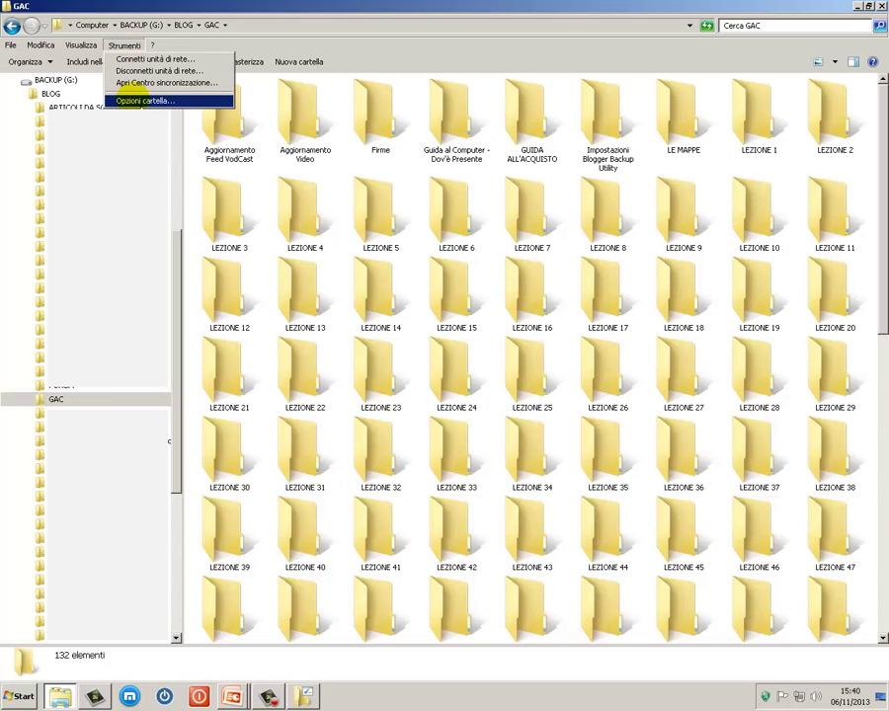
pyautogui.click(134, 100)
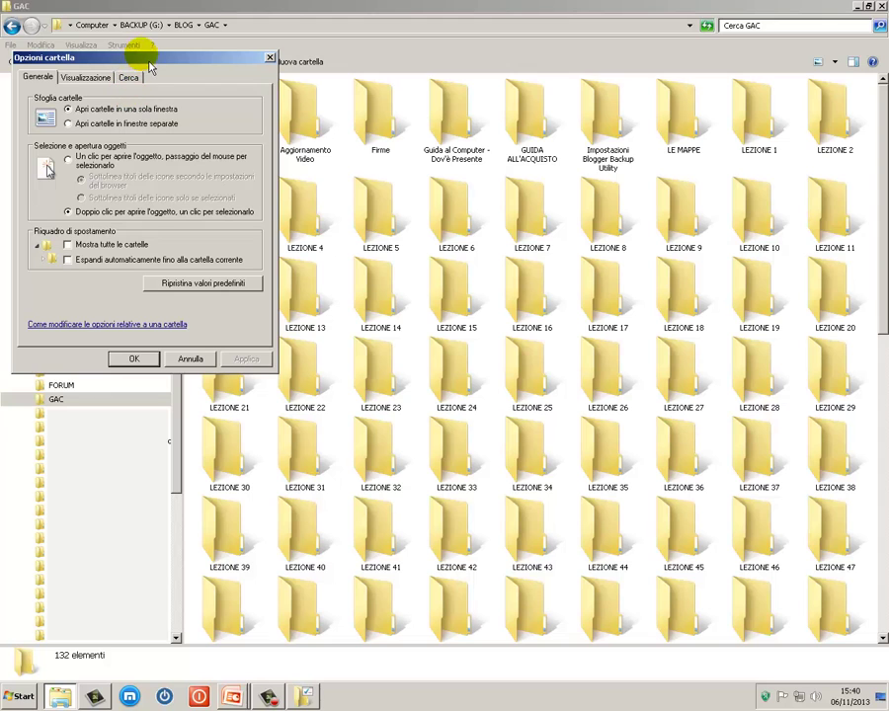
pyautogui.moveTo(141, 57); pyautogui.dragTo(647, 237)
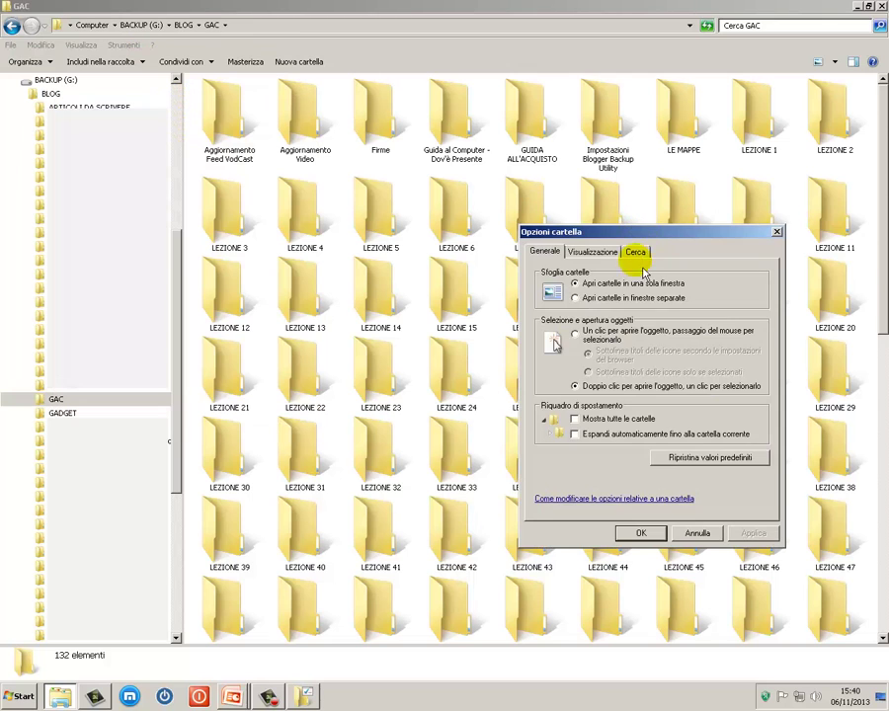
pyautogui.click(590, 251)
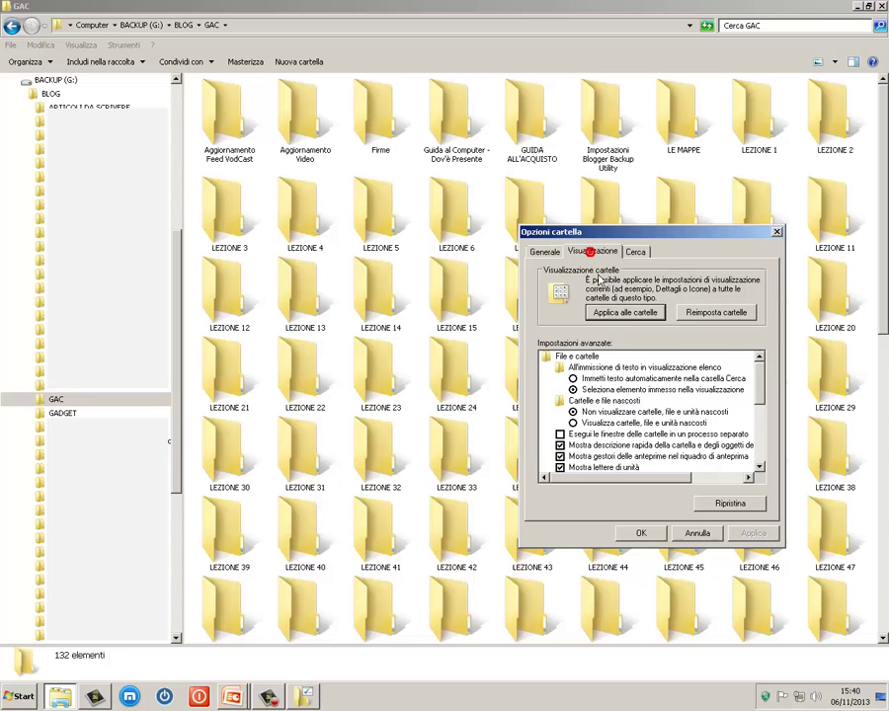
pyautogui.click(622, 316)
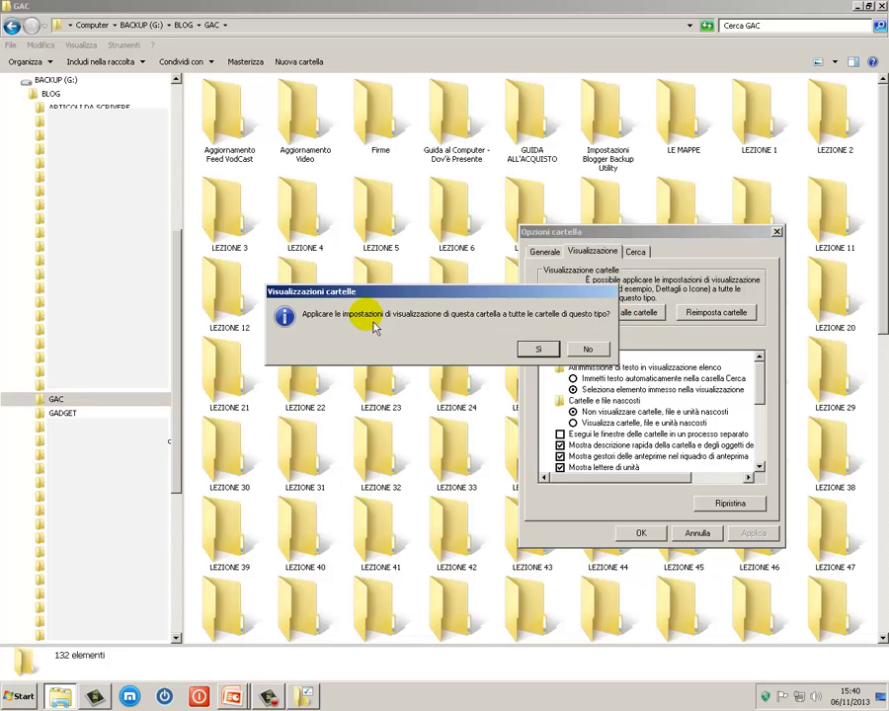
pyautogui.click(538, 349)
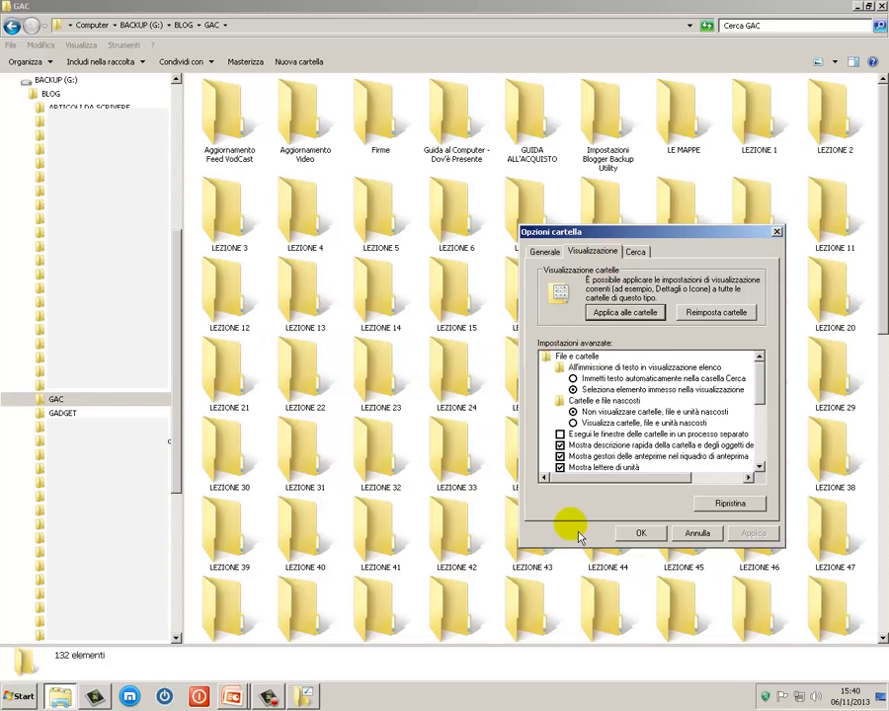
pyautogui.click(640, 534)
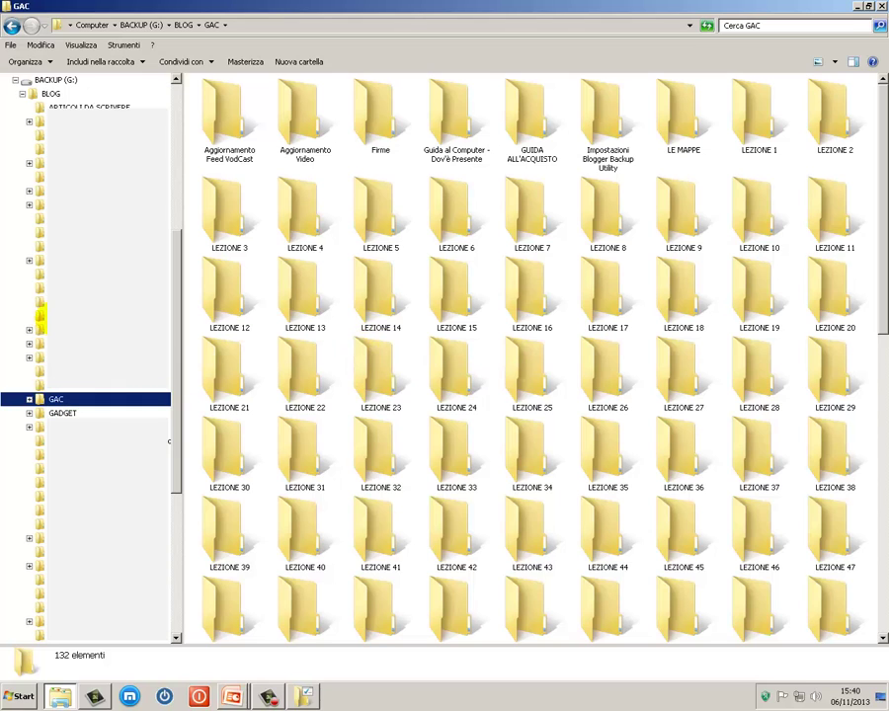
# Open BACKUP (G:) and reset all folders of this type to the default view settings in Opzioni cartella
pyautogui.click(55, 83)
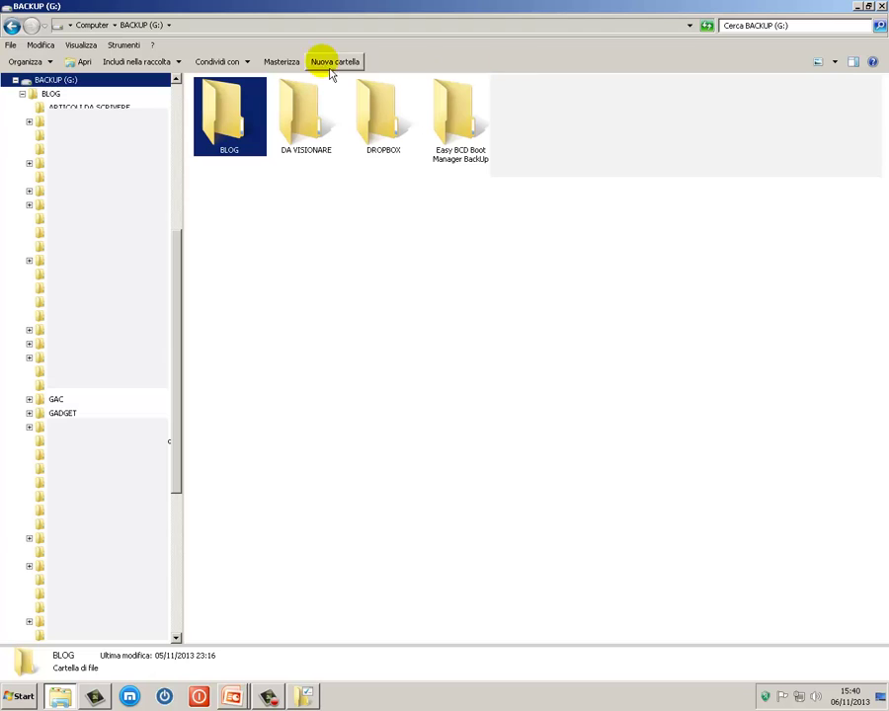
pyautogui.click(124, 45)
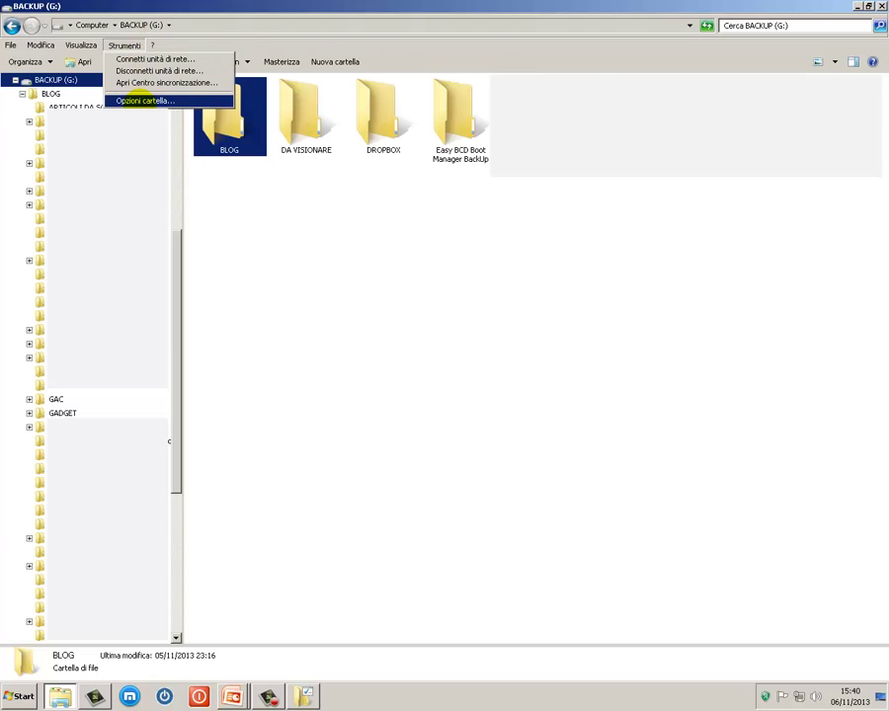
pyautogui.click(145, 99)
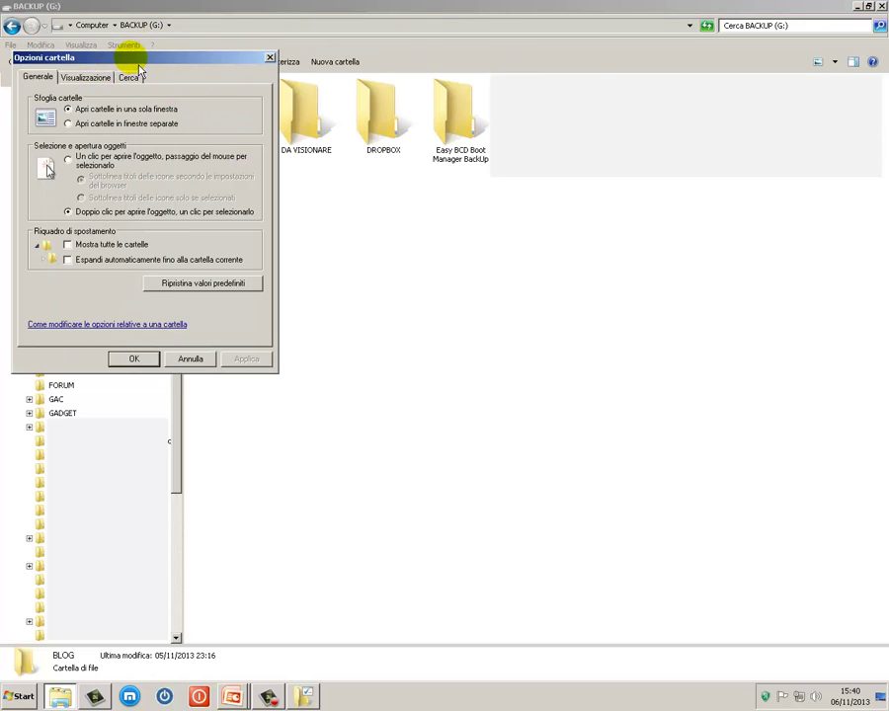
pyautogui.moveTo(116, 57); pyautogui.dragTo(608, 210)
pyautogui.click(585, 231)
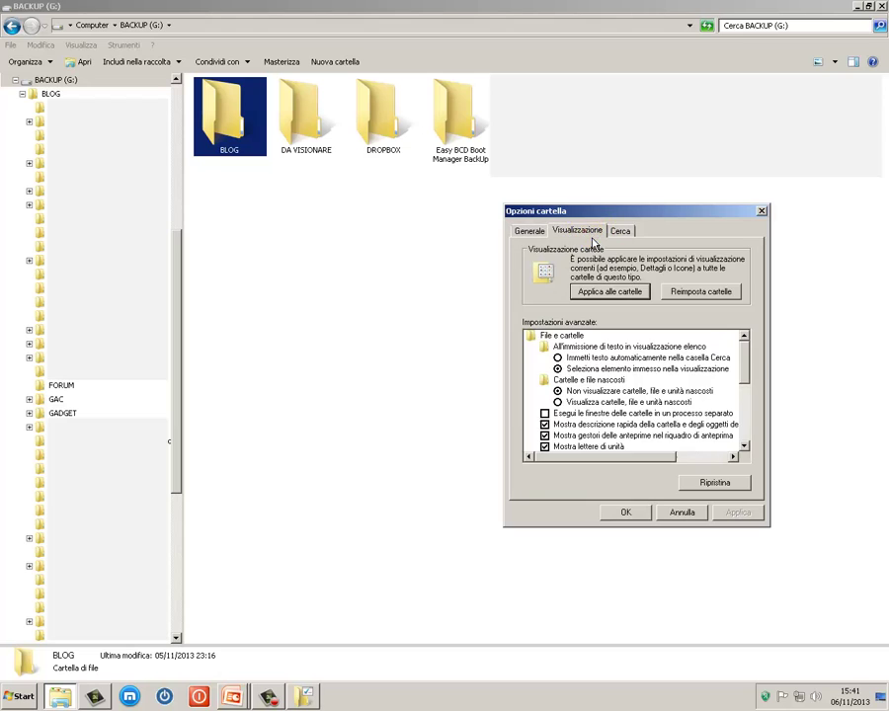
pyautogui.click(694, 293)
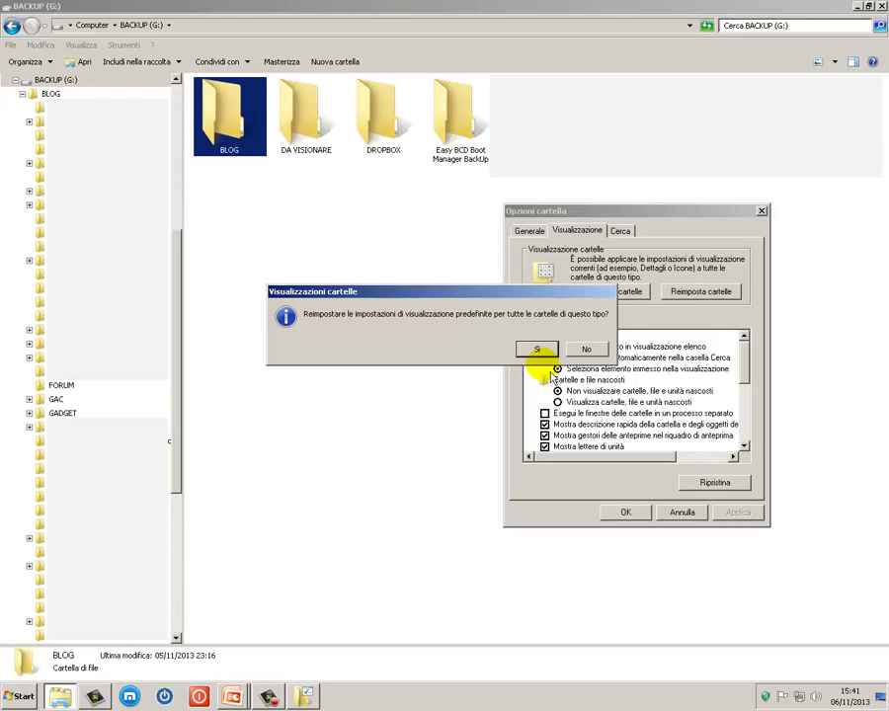
pyautogui.click(536, 349)
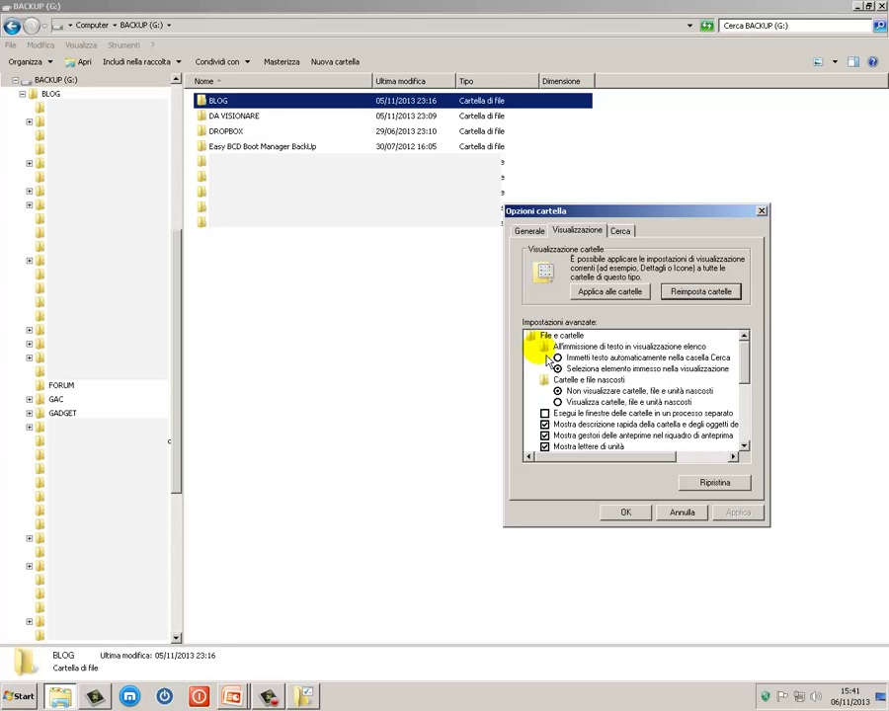
# Confirm the folder options for BACKUP (G:), close Explorer and show the search settings in the remaining Opzioni cartella window
pyautogui.click(626, 511)
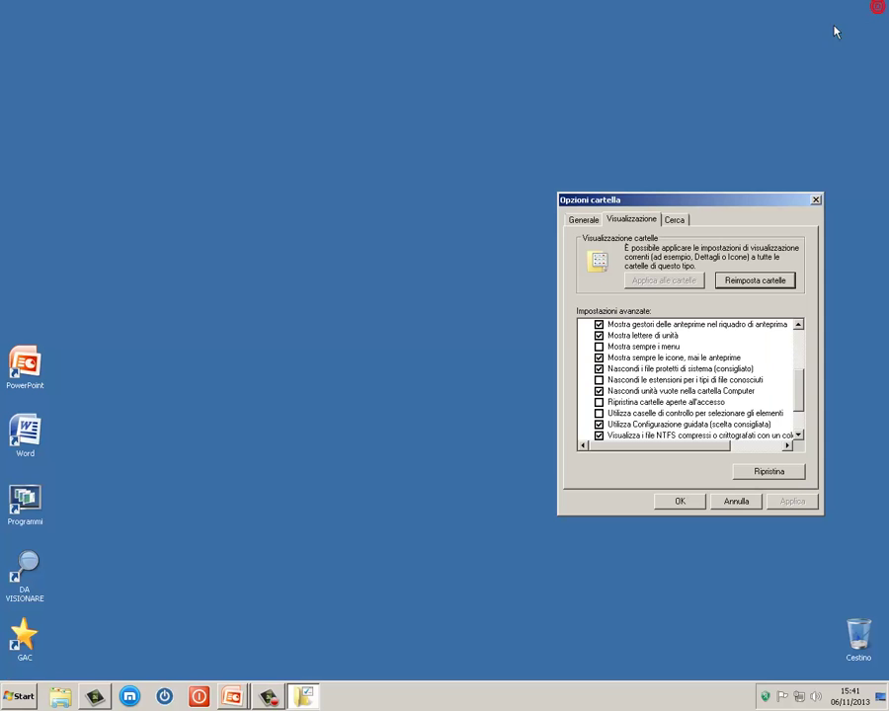
pyautogui.moveTo(738, 193); pyautogui.dragTo(539, 188)
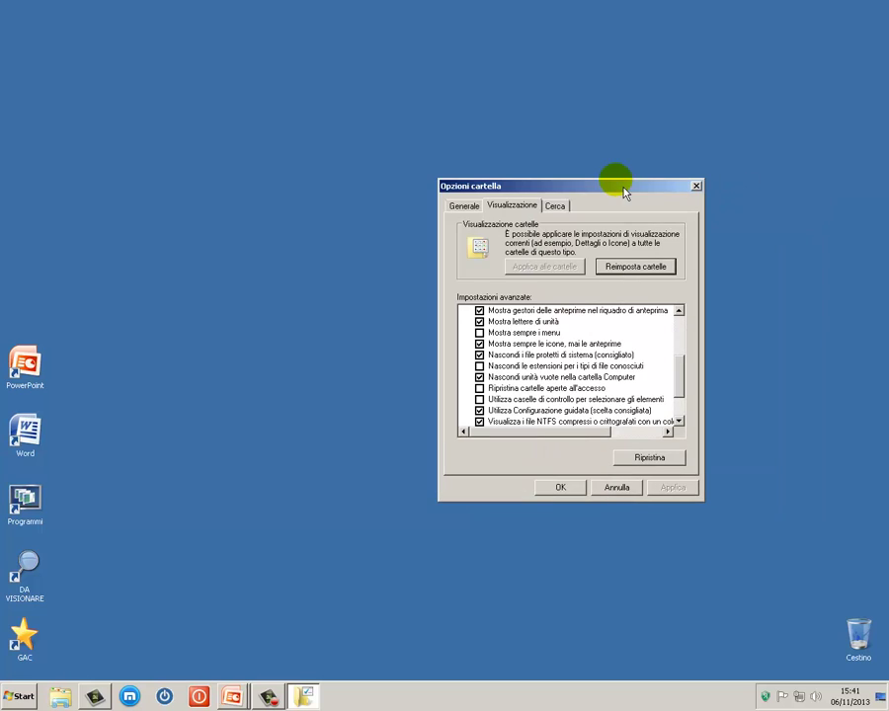
pyautogui.click(560, 207)
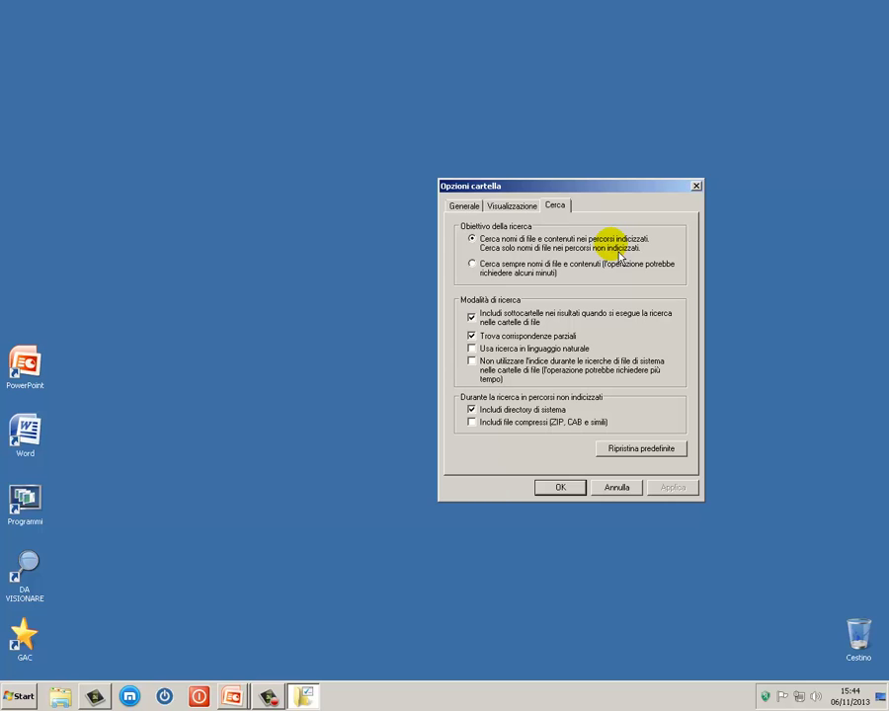
# Compare both search target options, select searching names and contents only in indexed locations (percorsi indicizzati), and apply it
pyautogui.click(472, 264)
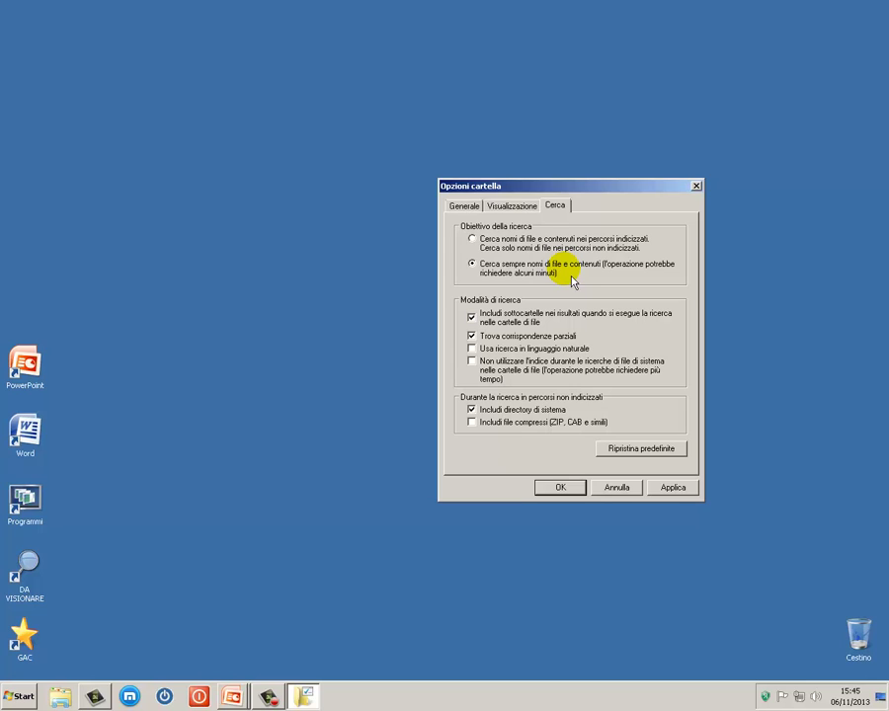
pyautogui.click(473, 240)
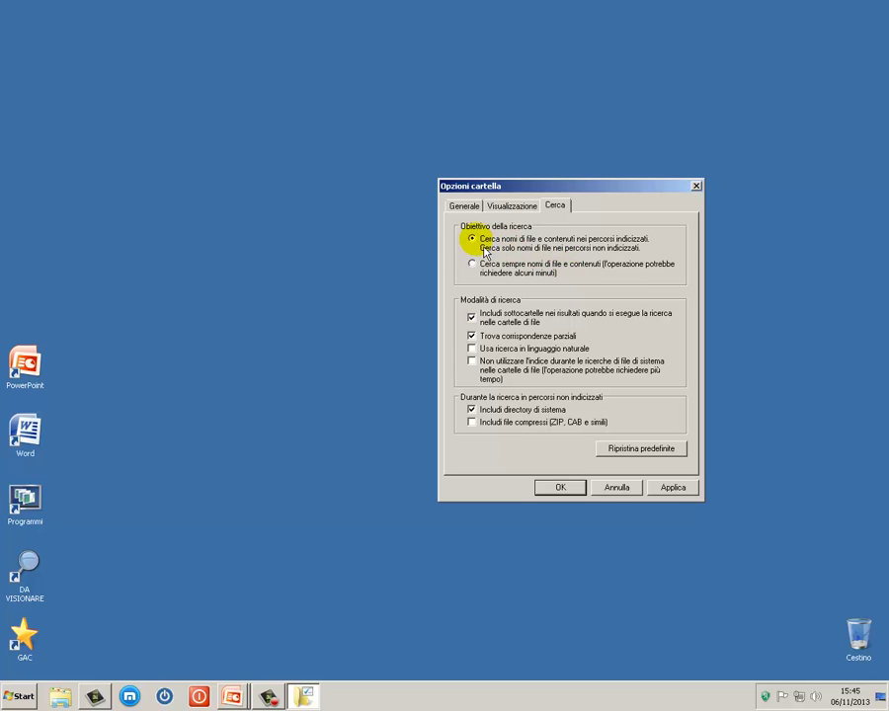
pyautogui.click(472, 264)
pyautogui.click(473, 240)
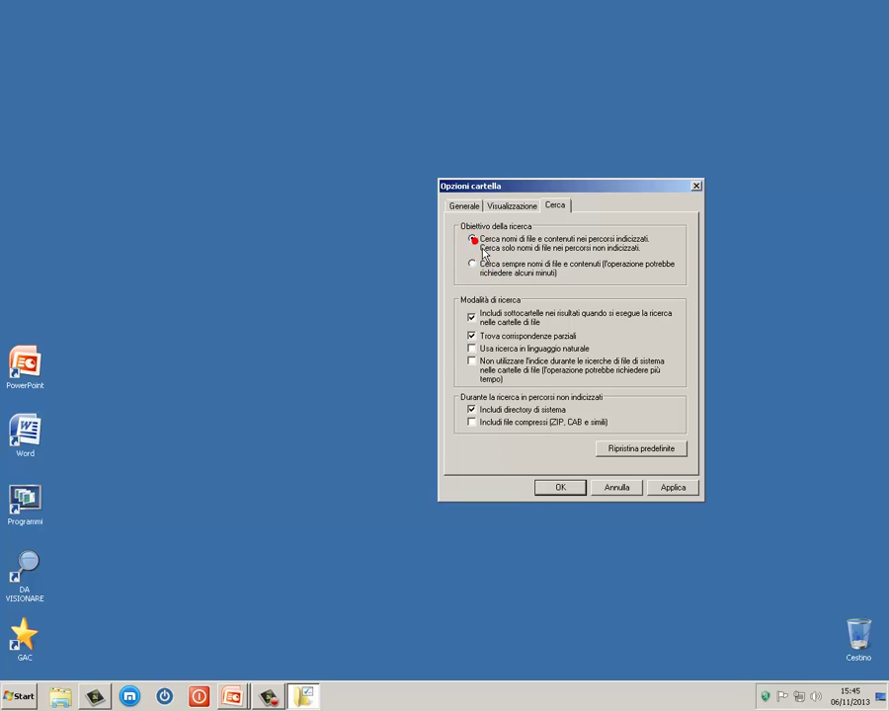
pyautogui.click(681, 487)
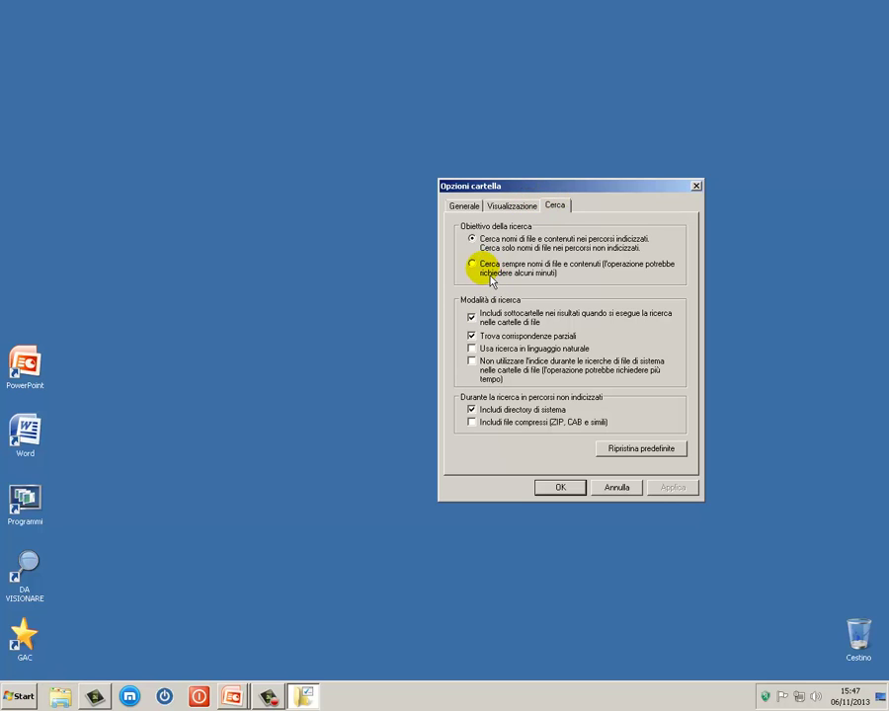
# Open the GAC folder from the desktop and search it for "guida al computer"
pyautogui.doubleClick(25, 640)
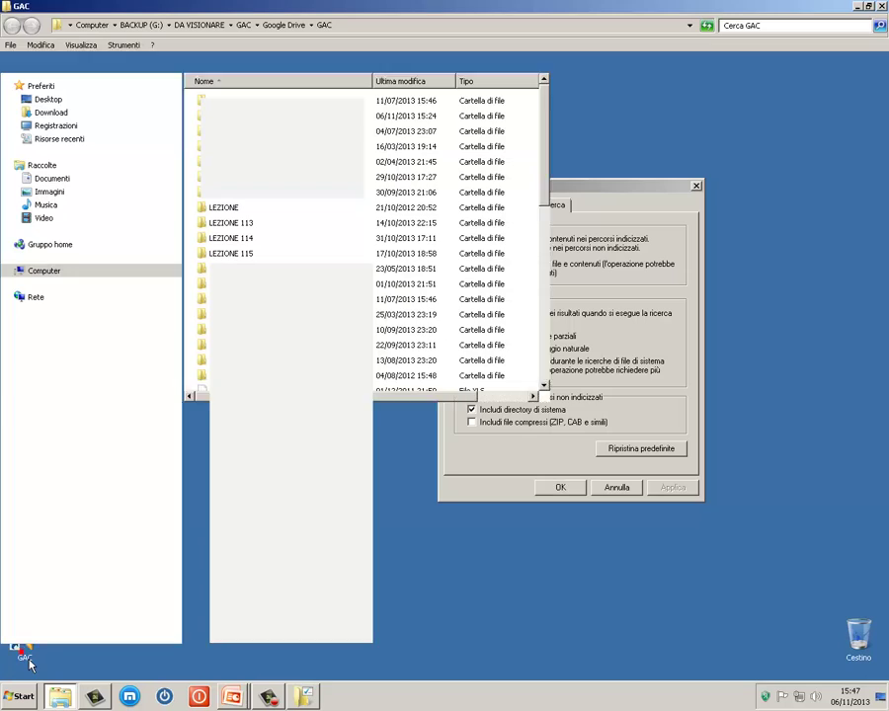
pyautogui.click(750, 27)
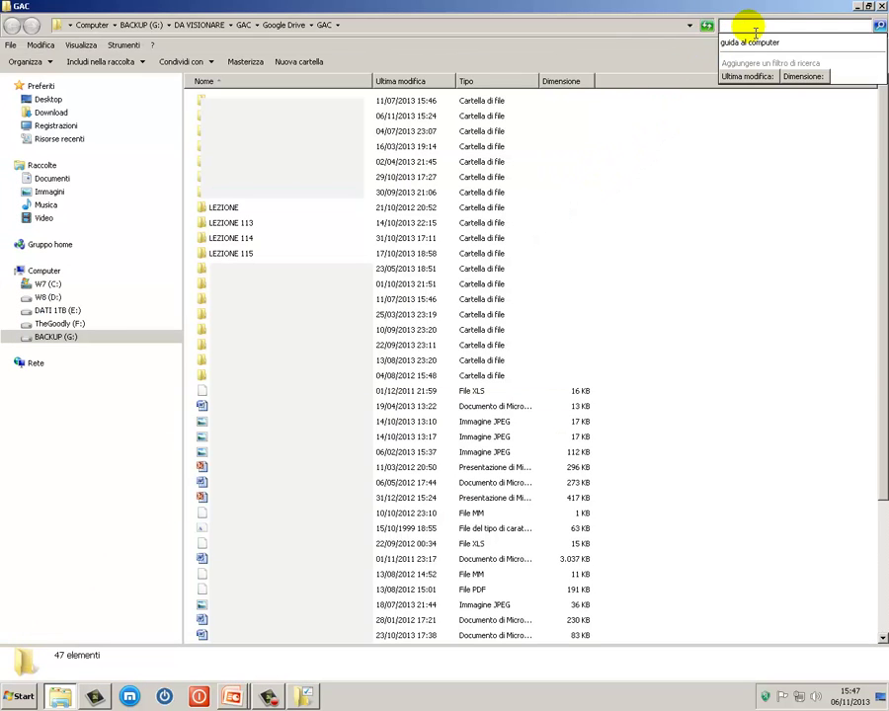
pyautogui.click(753, 42)
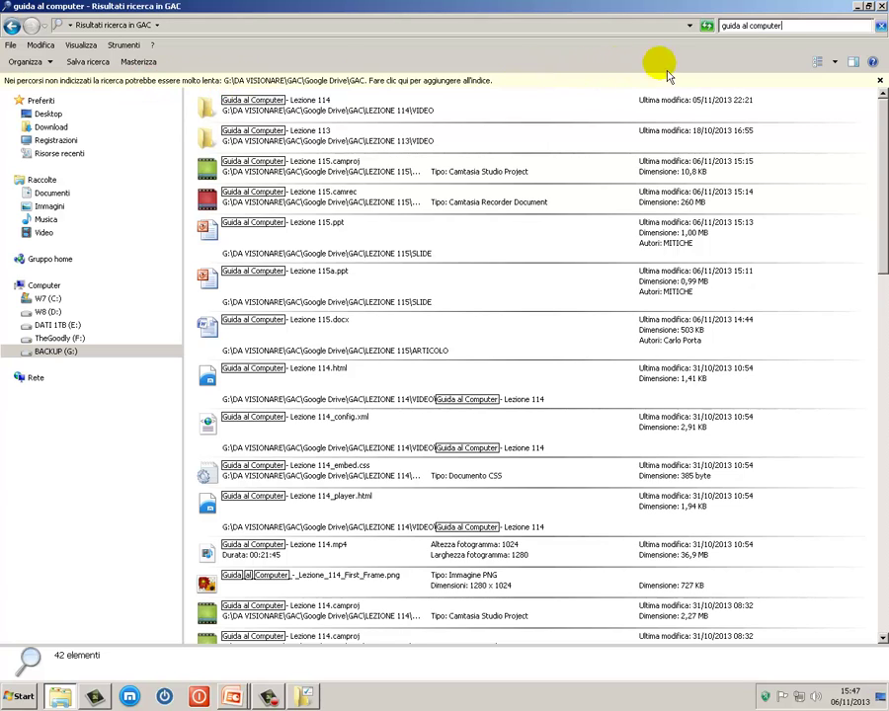
# Apply the option to always search file names and contents, repeat the "guida al computer" search in GAC and close the results window
pyautogui.click(775, 26)
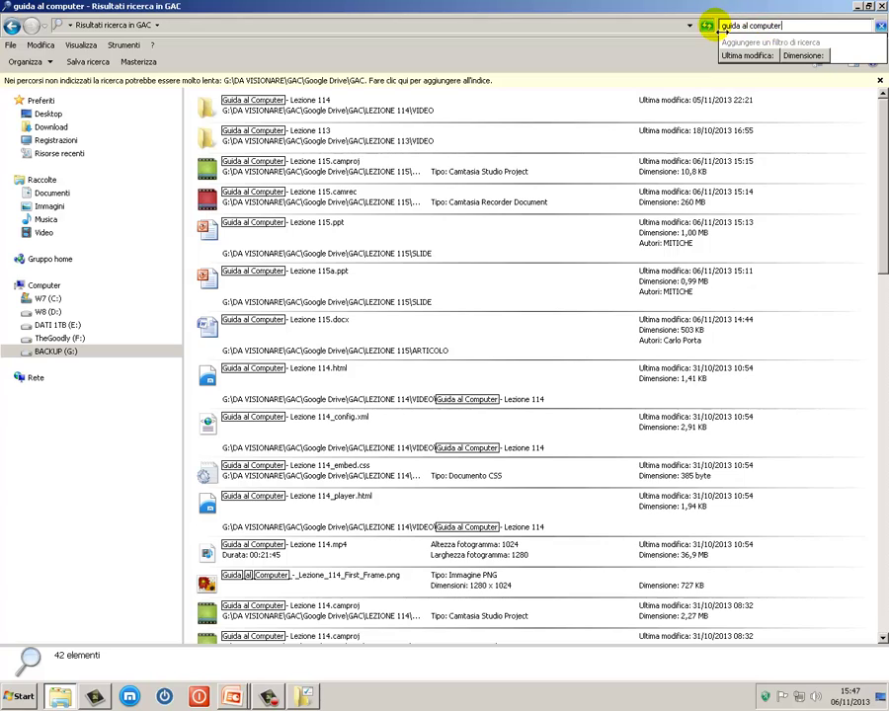
pyautogui.press('BackSpace')
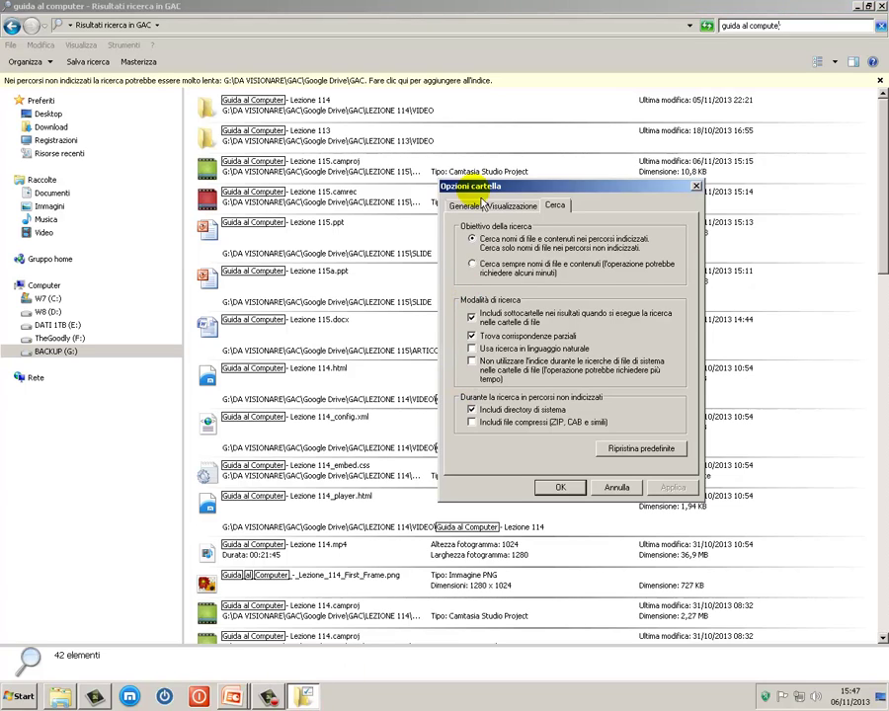
pyautogui.click(472, 264)
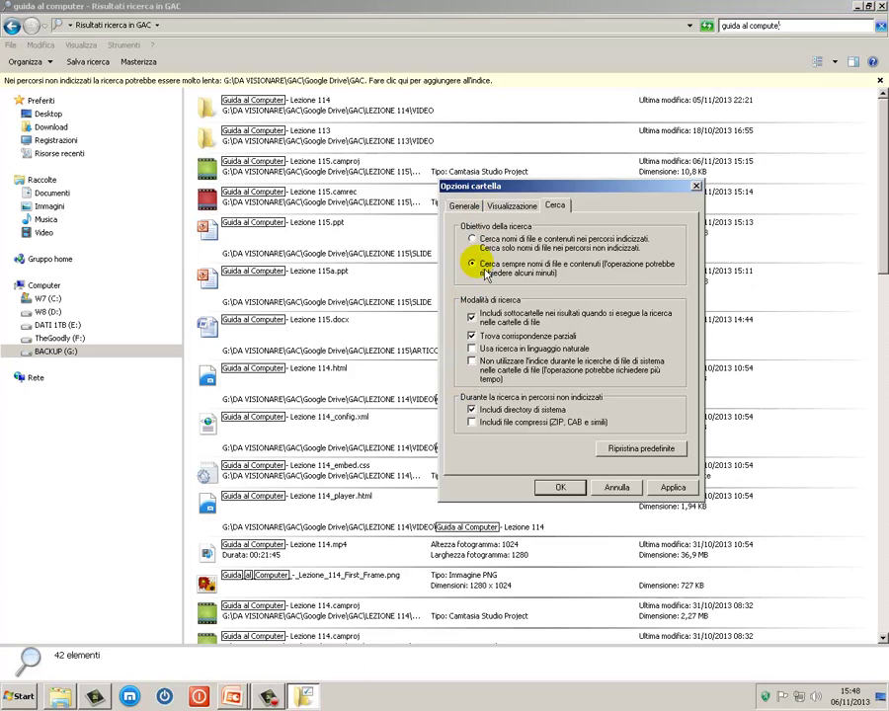
pyautogui.click(674, 488)
pyautogui.click(863, 26)
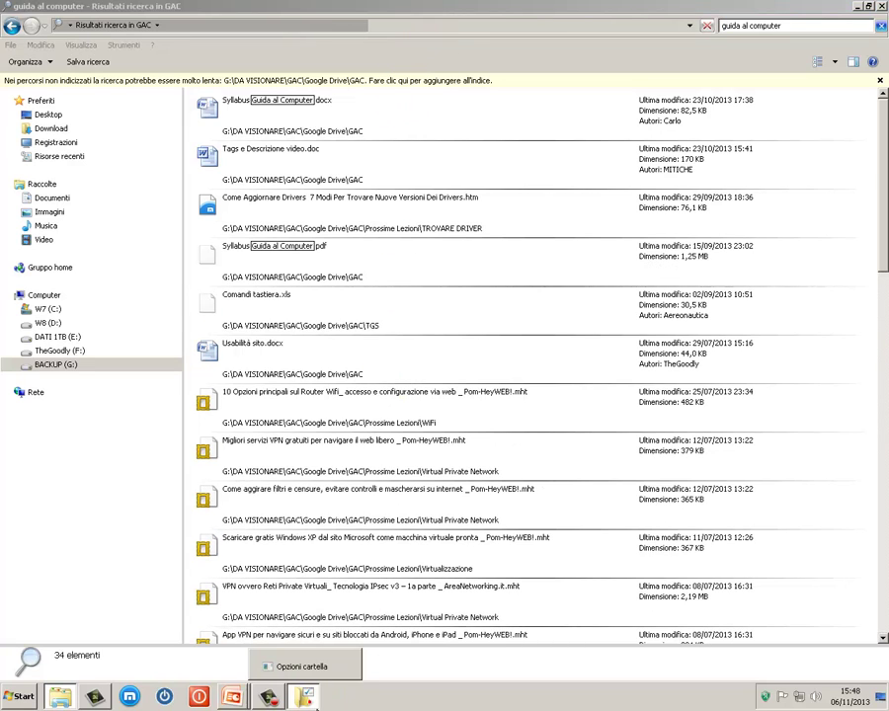
pyautogui.click(314, 672)
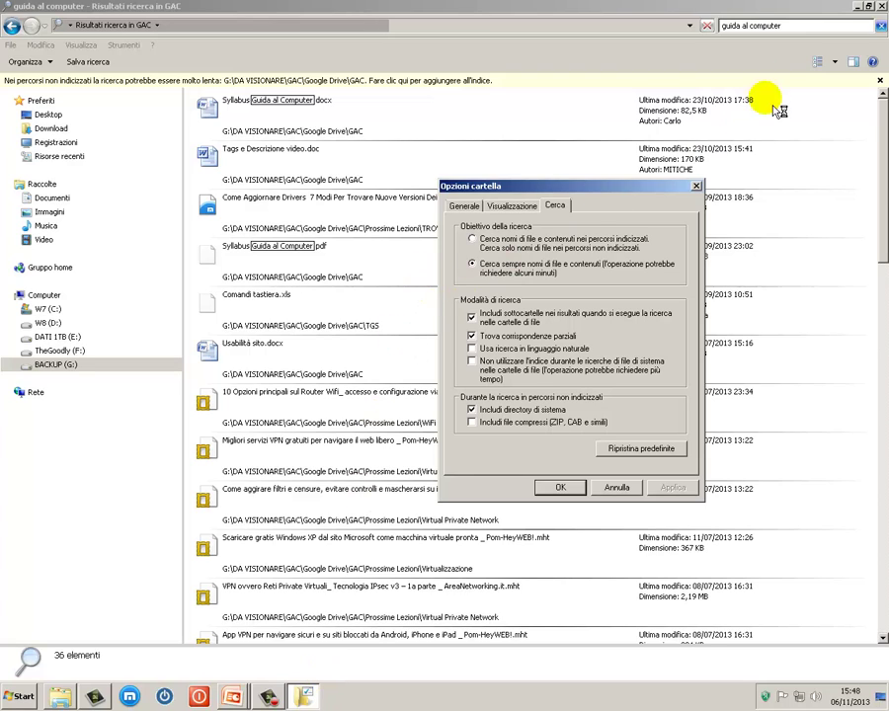
pyautogui.click(881, 7)
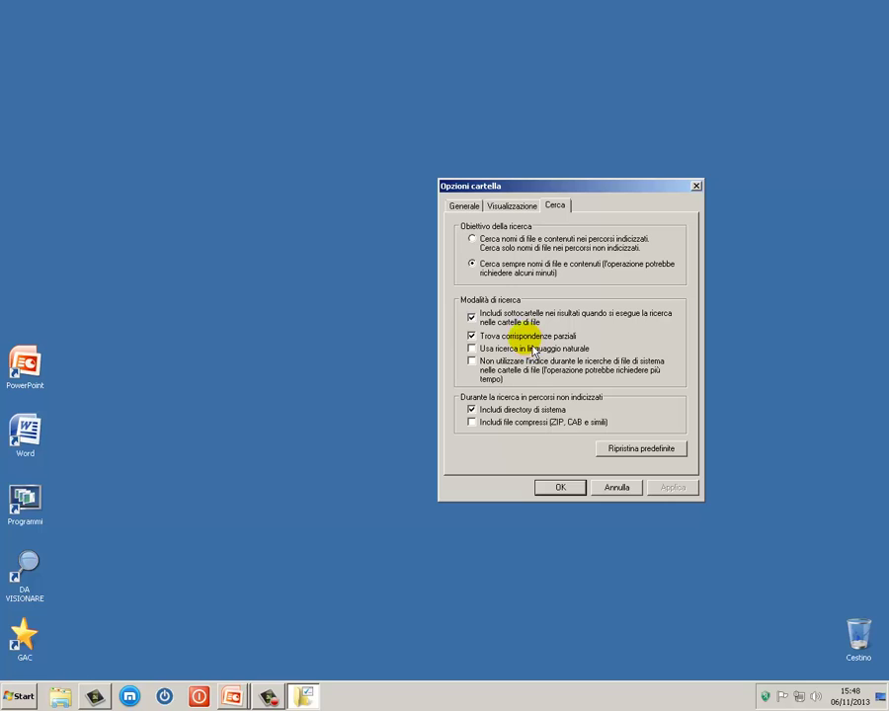
# Try toggling the subfolder and system directory options and including compressed files (ZIP, CAB e simili) in non-indexed searches
pyautogui.click(478, 323)
pyautogui.click(478, 323)
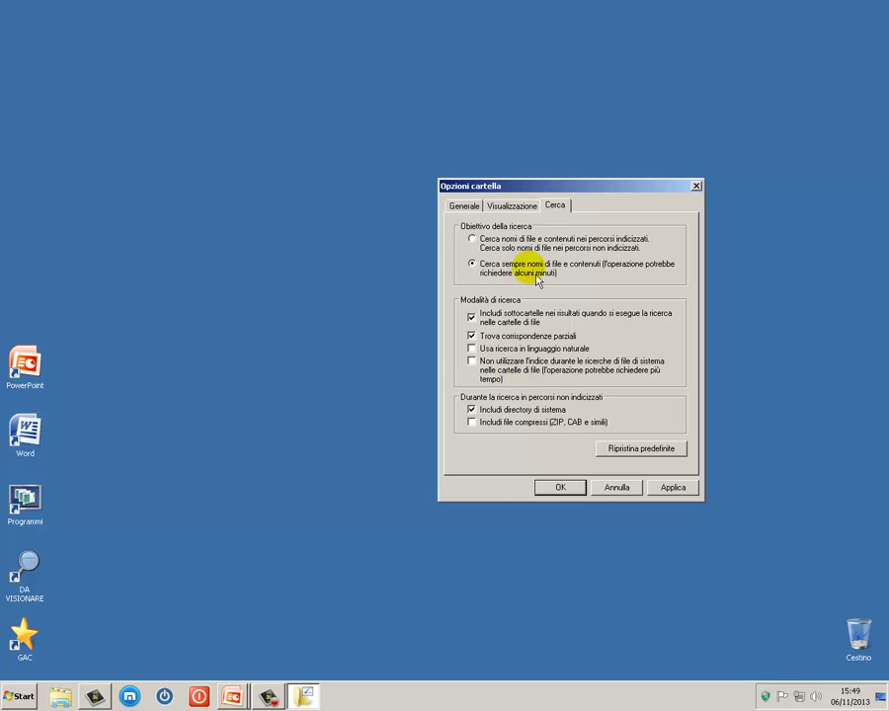
pyautogui.click(472, 409)
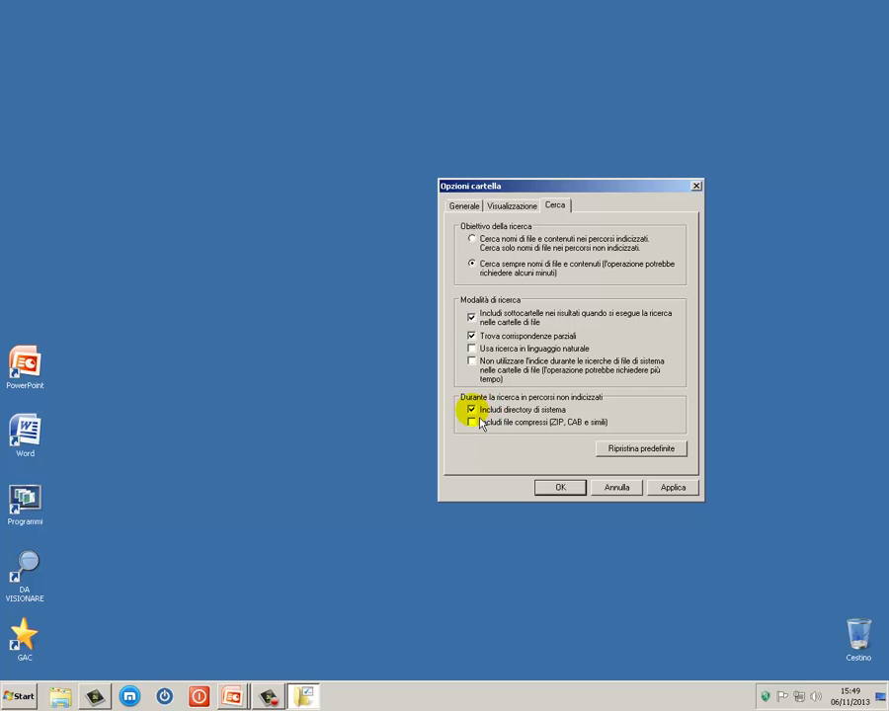
pyautogui.click(480, 422)
pyautogui.click(472, 409)
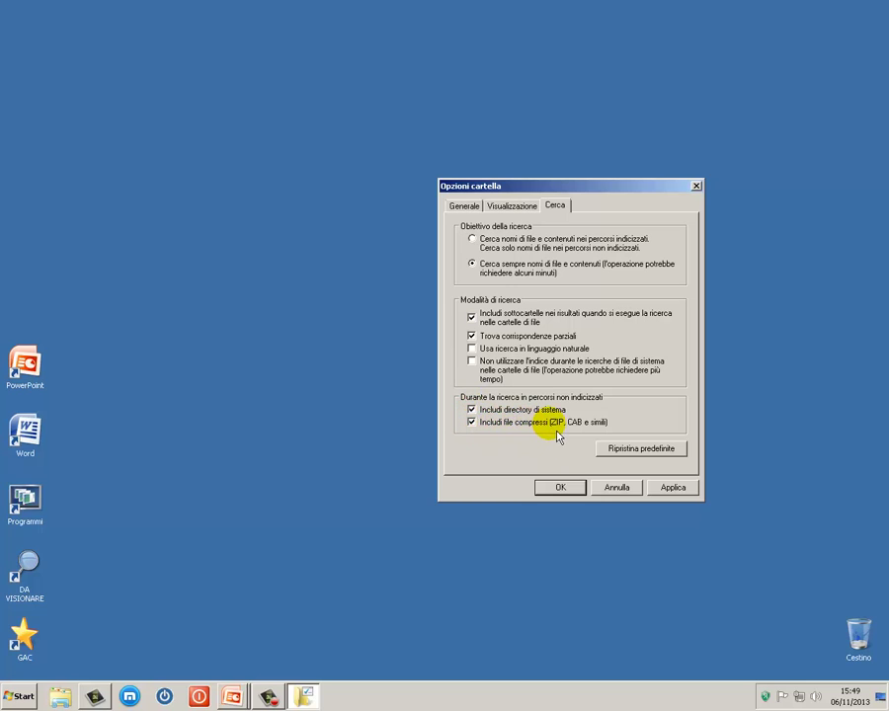
# Restore the default search settings in Opzioni cartella and confirm the dialog
pyautogui.click(645, 461)
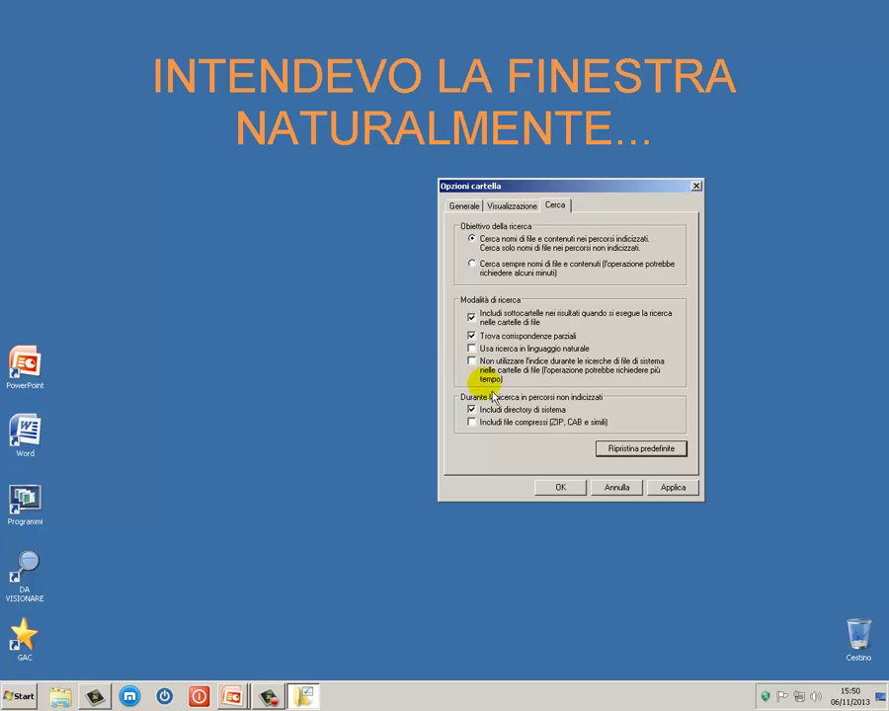
pyautogui.click(559, 488)
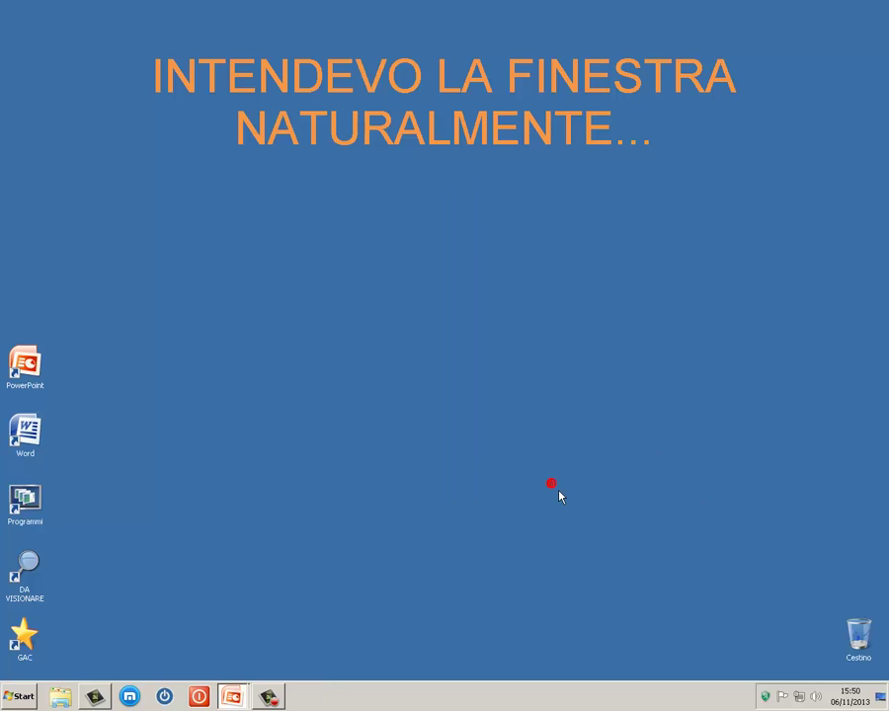